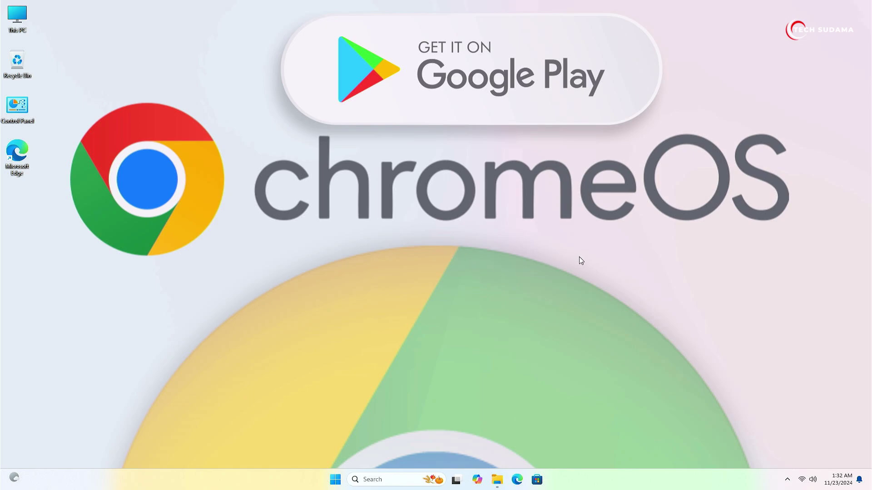
Step: Open Microsoft Edge on the MajorGeeks download page for the WSL kernel update package
click(517, 479)
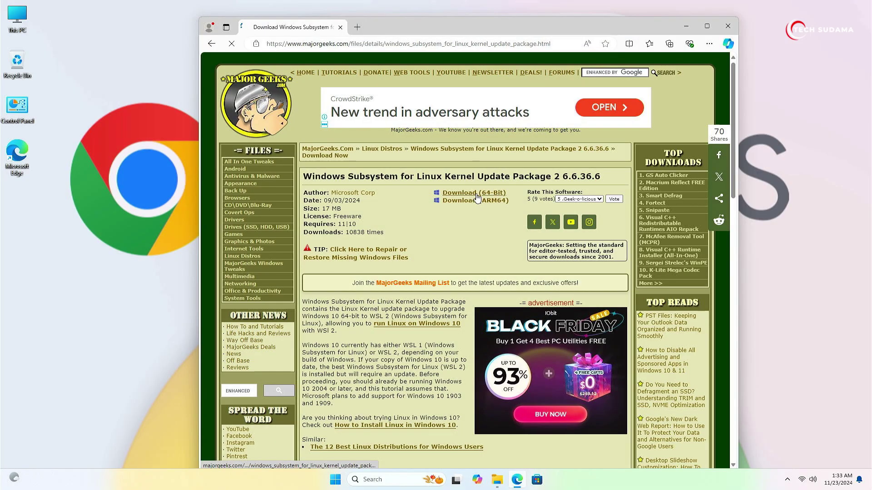
Step: Download the 64-bit wsl_update_x64.msi from MajorGeeks and grub2win.zip from SourceForge
click(476, 194)
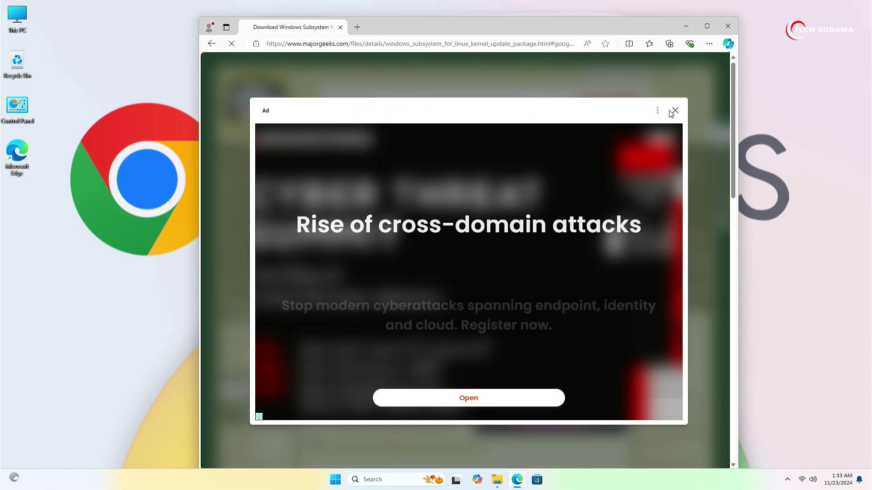
click(675, 110)
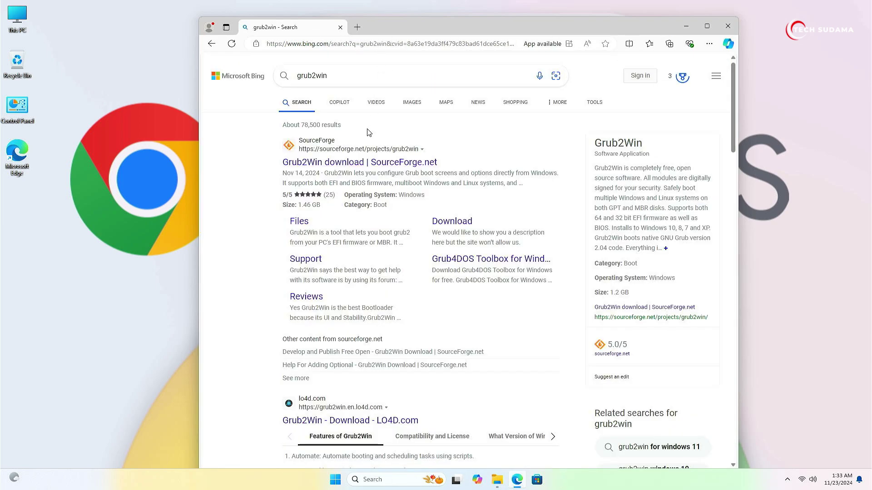
click(371, 163)
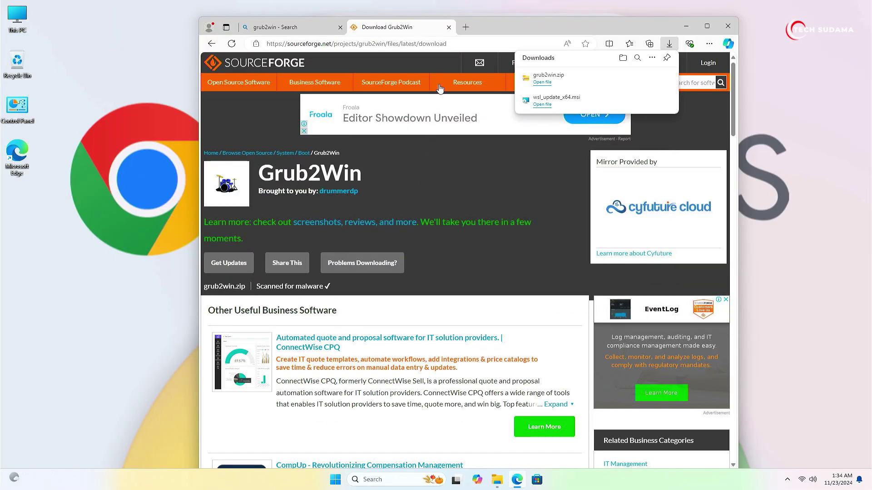
key(ctrl+w)
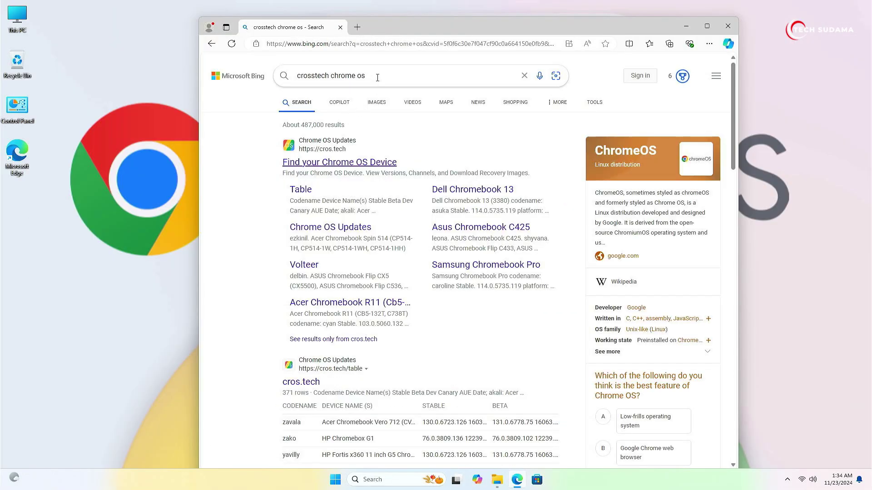
Step: On cros.tech, open the shyvana (ASUS Chromebook Flip C433/C434) page and expand its Recovery Images
click(352, 162)
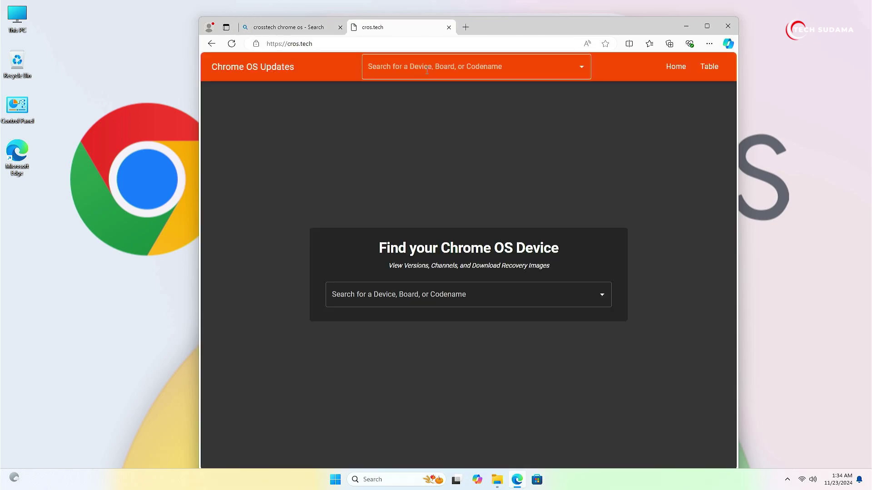
click(427, 71)
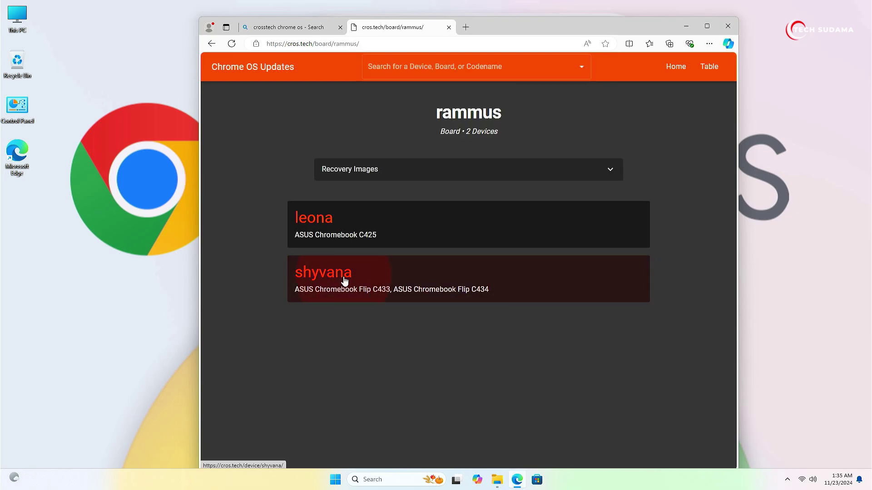
click(344, 281)
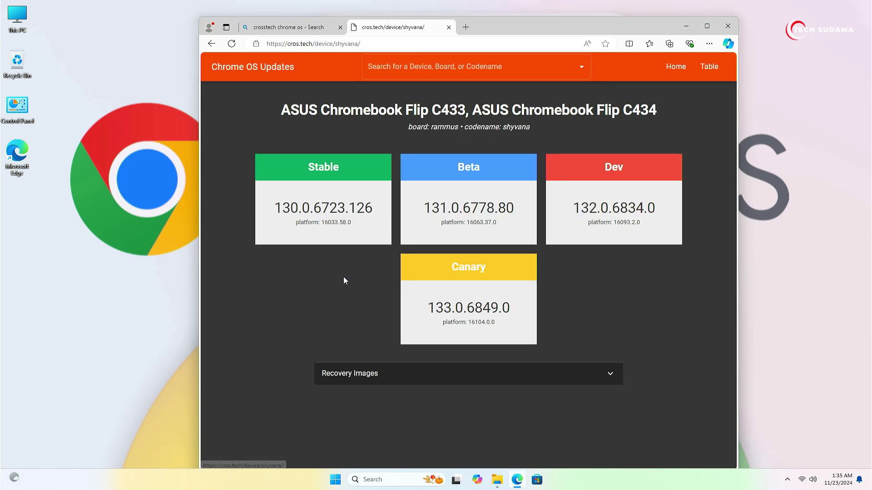
click(611, 376)
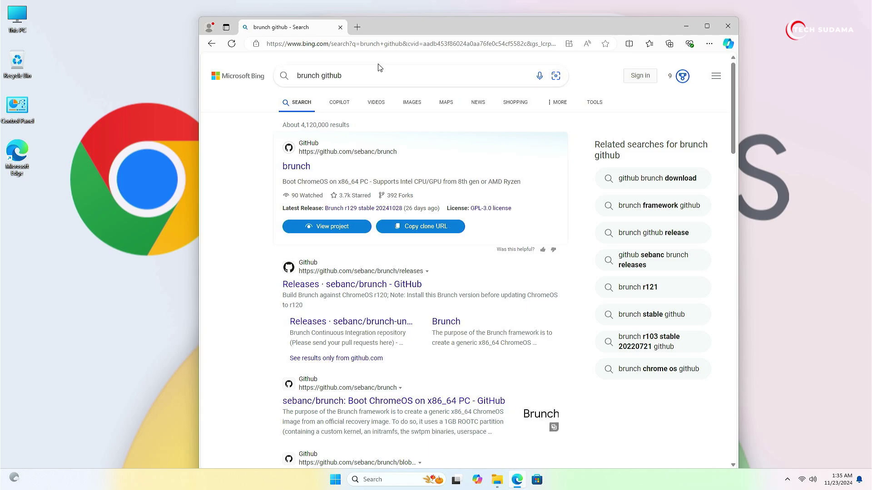
Step: Check the sebanc/brunch GitHub releases for the latest r130 stable 20241122, then close the page
click(364, 285)
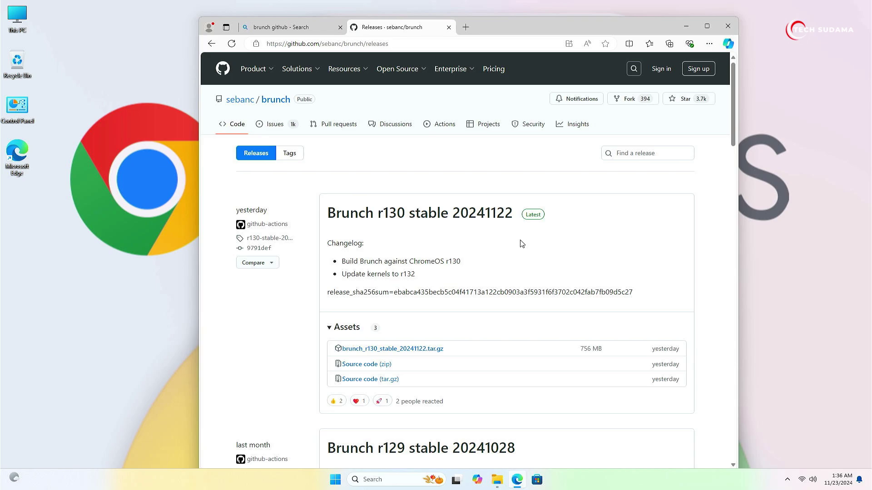
scroll(522, 244, down, 10)
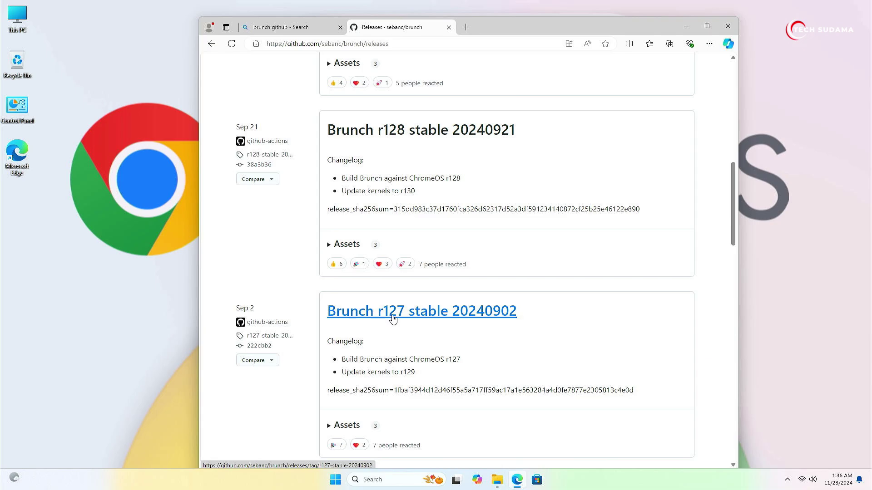
scroll(393, 319, up, 10)
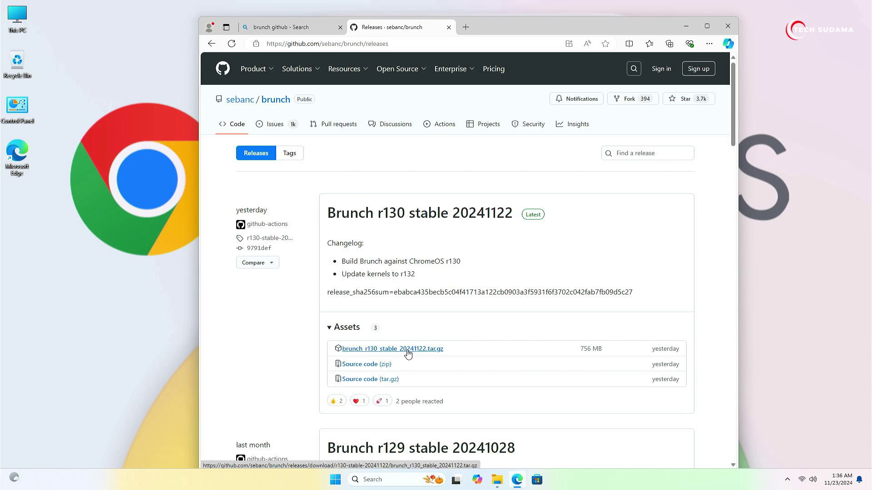
key(ctrl+w)
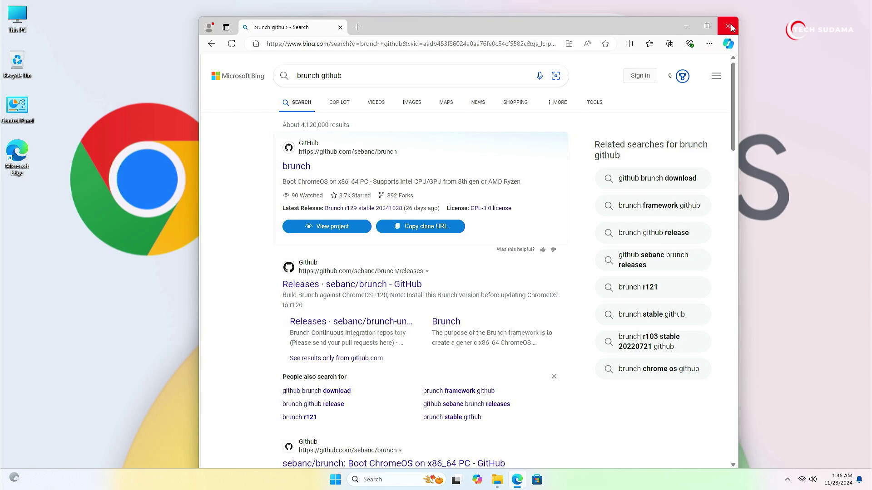
Step: Close Edge, review the brunch, recovery, wsl_update_x64 and grub2win downloads, and minimize Explorer
click(728, 26)
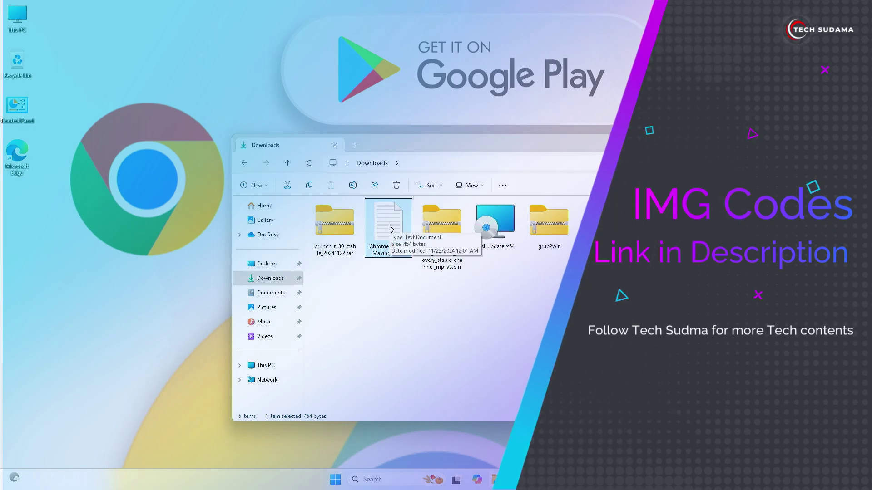
click(568, 296)
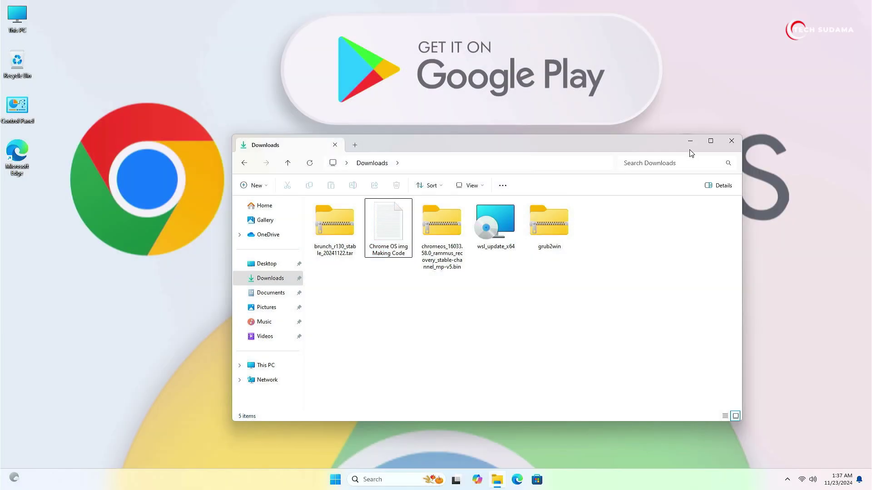
click(691, 142)
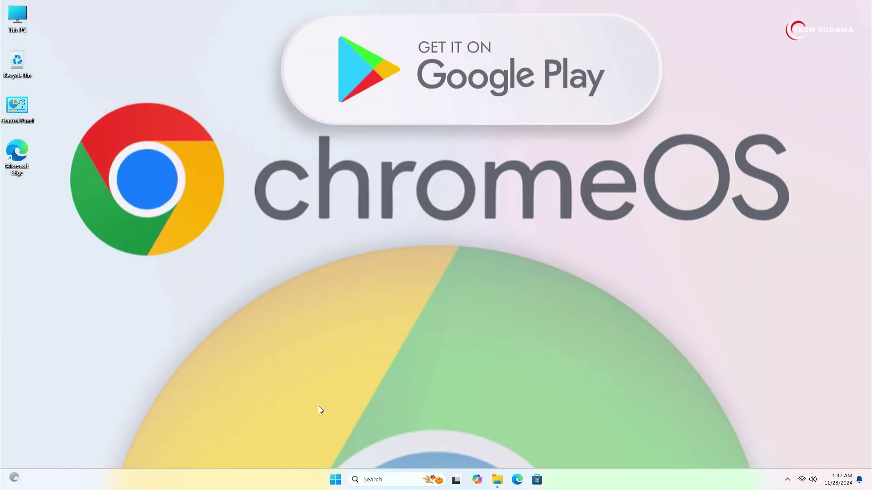
Step: Launch Disk Management from the Win+X menu and select Disk 0's unallocated space
right_click(335, 479)
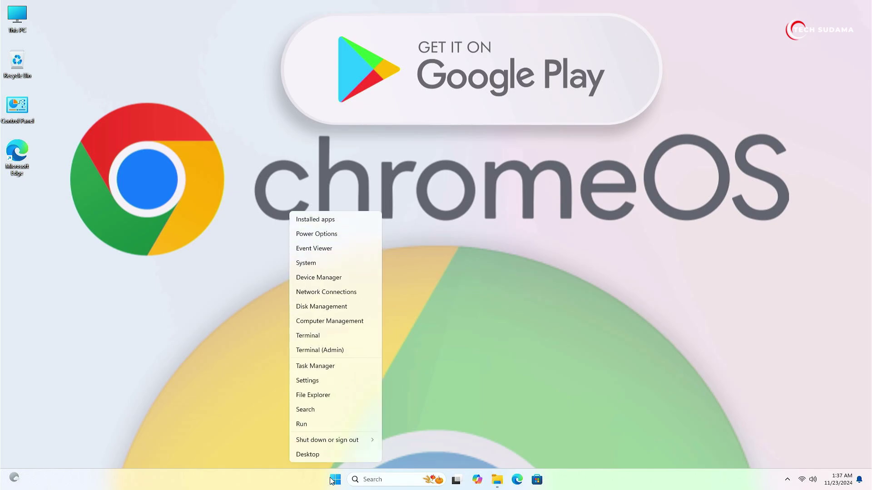
click(331, 310)
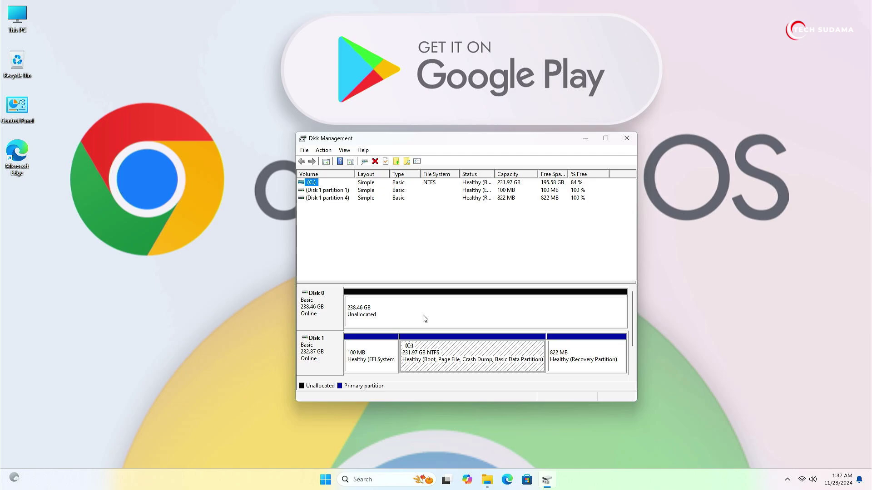
click(450, 361)
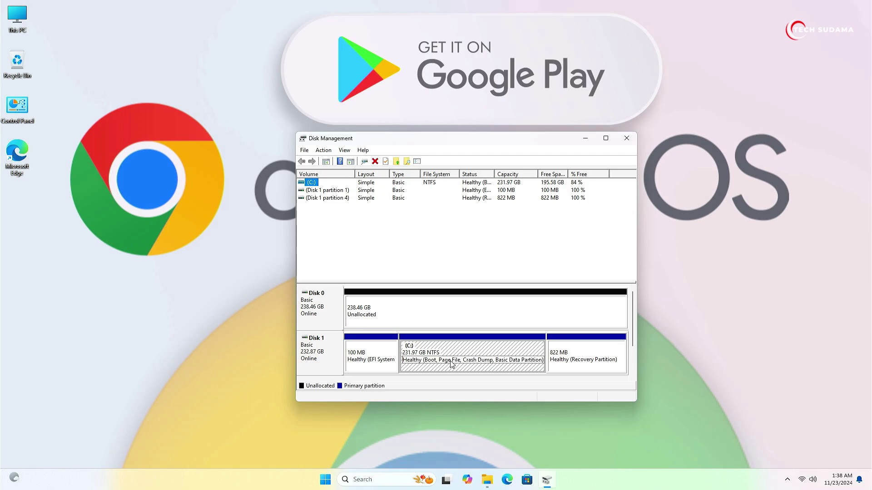
right_click(463, 360)
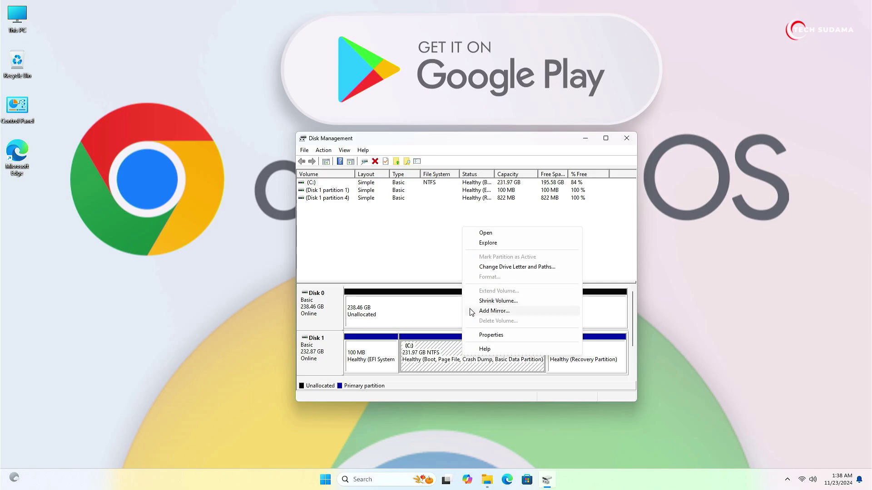
click(416, 308)
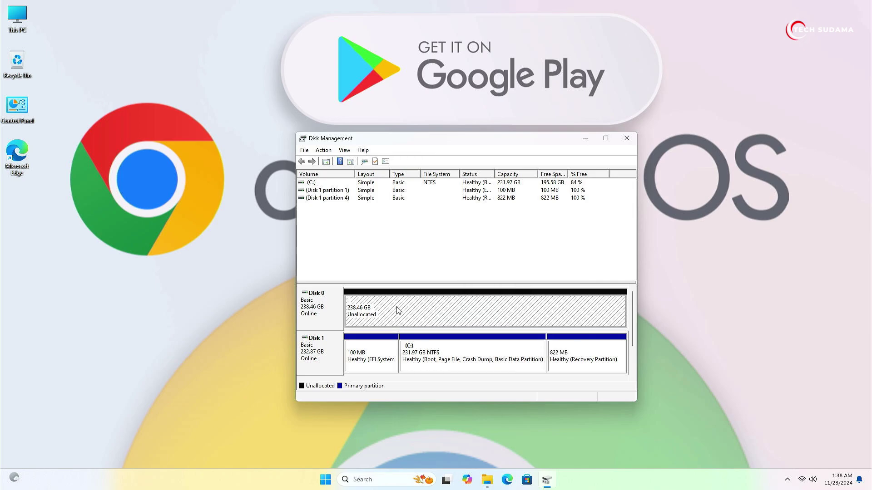
right_click(398, 310)
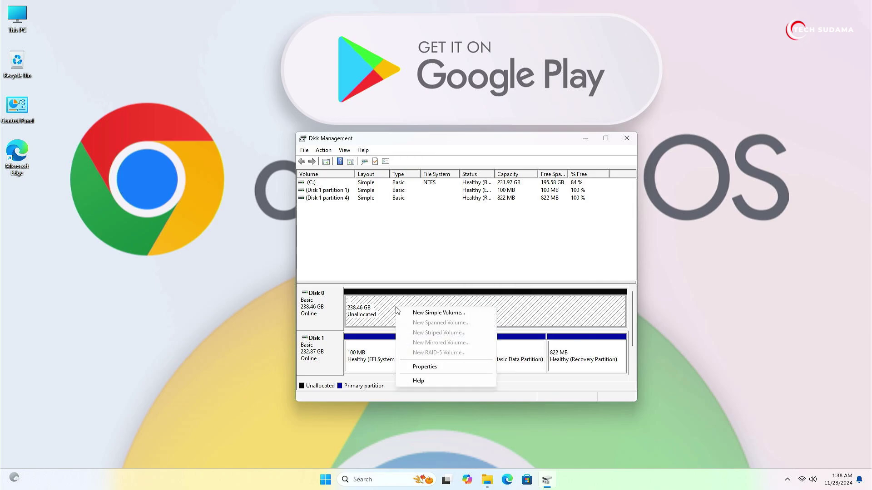
Step: Create a full-size NTFS simple volume labelled chromeOS as drive D:
click(412, 312)
click(473, 346)
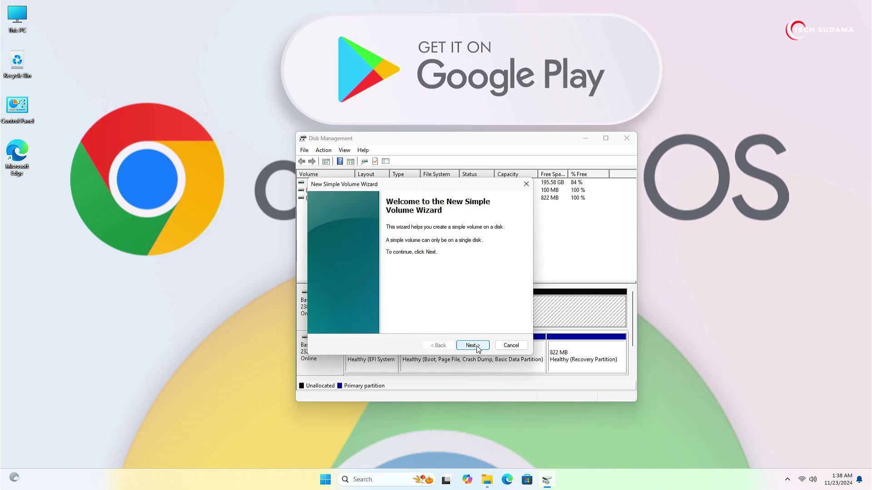
click(476, 347)
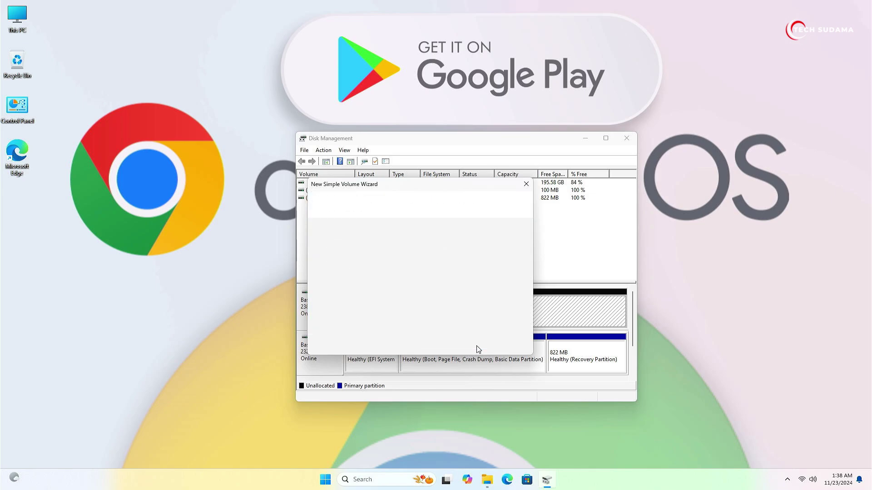
click(477, 346)
click(476, 346)
triple_click(436, 291)
text(chromeOS)
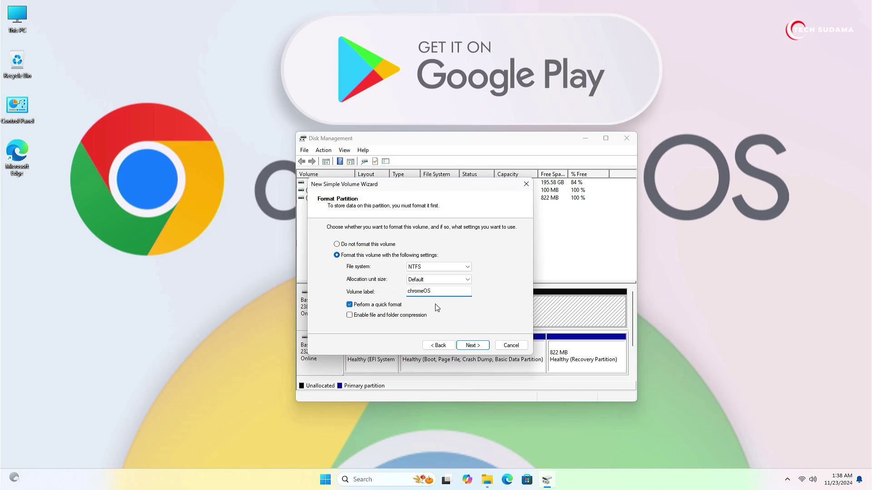
click(472, 346)
click(472, 346)
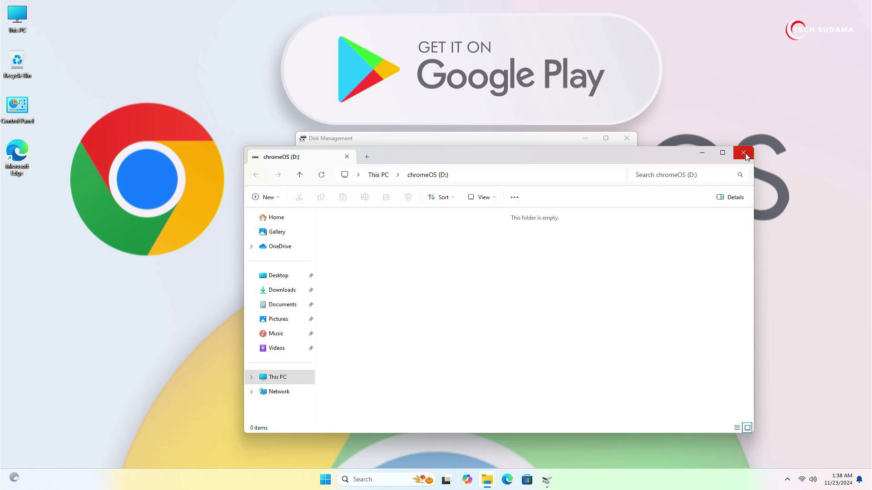
click(743, 153)
Step: Close Disk Management and open Windows Features via a 'features' search
click(634, 144)
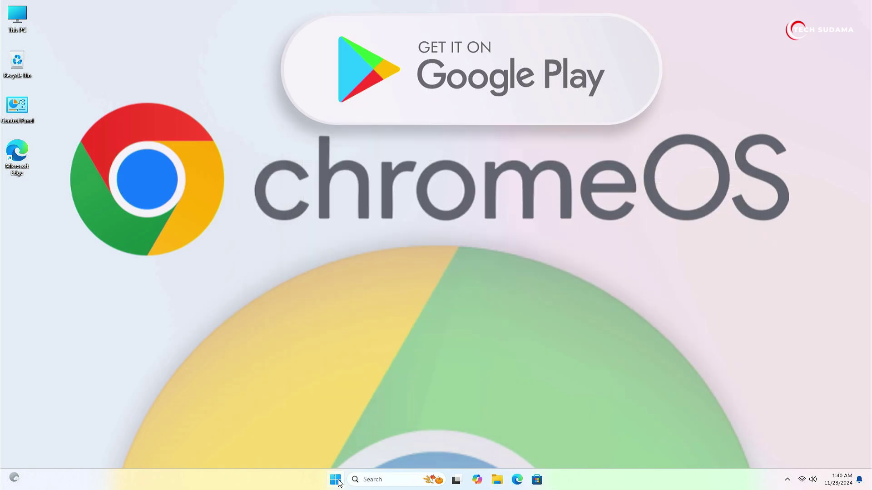
click(338, 482)
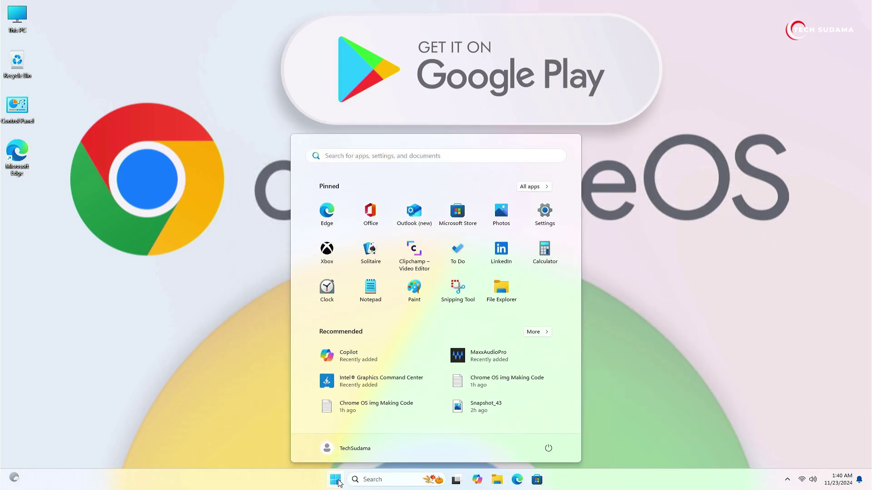
text(features)
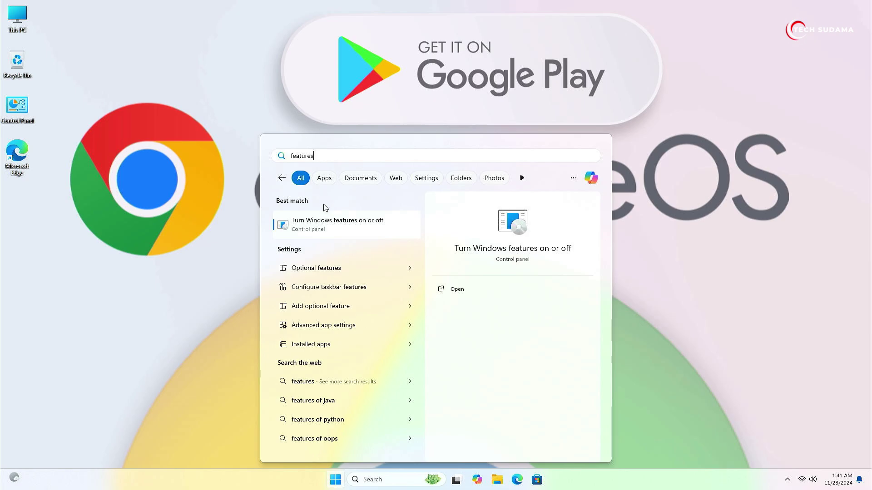
click(328, 227)
Step: Enable Windows Subsystem for Linux and Virtual Machine Platform, then restart the PC
scroll(411, 345, down, 2)
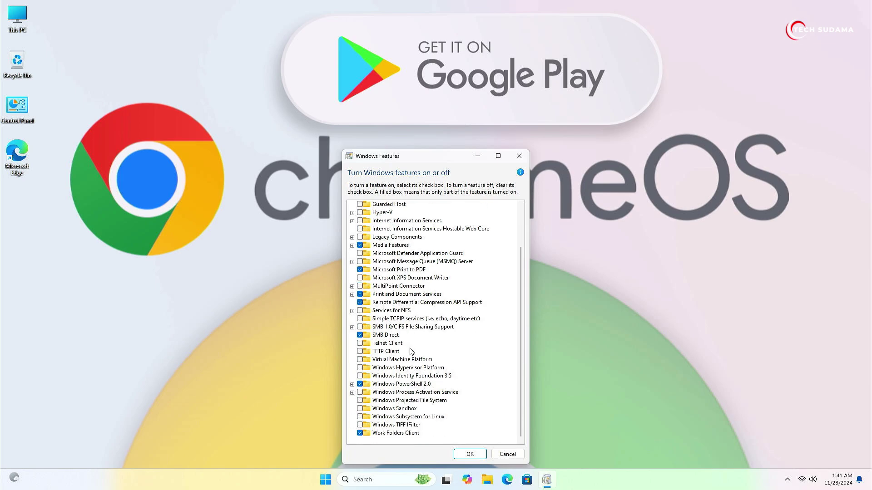
click(360, 417)
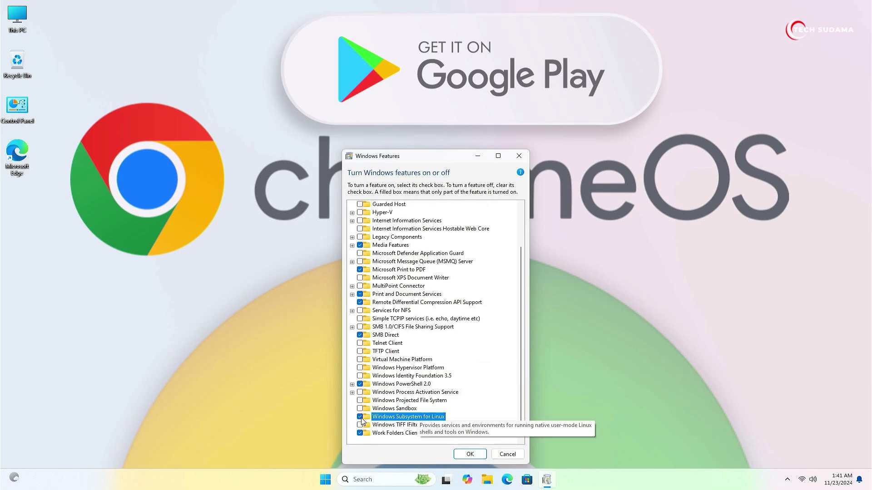
click(360, 360)
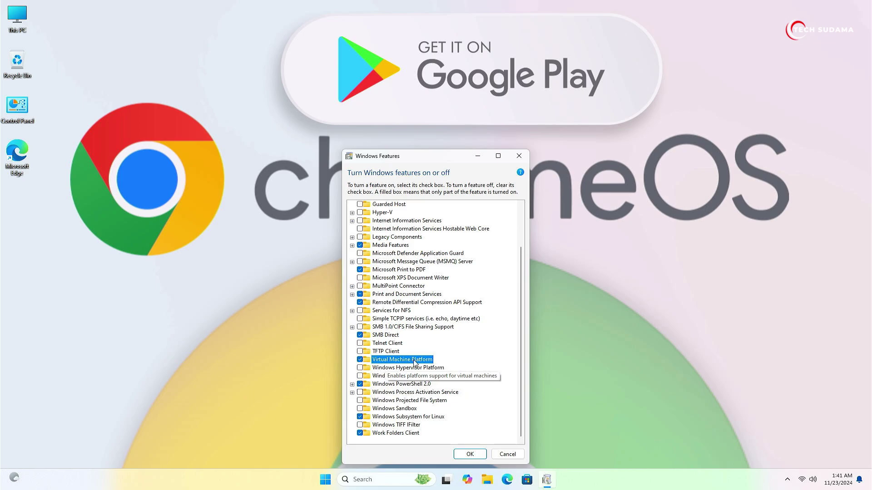
click(470, 454)
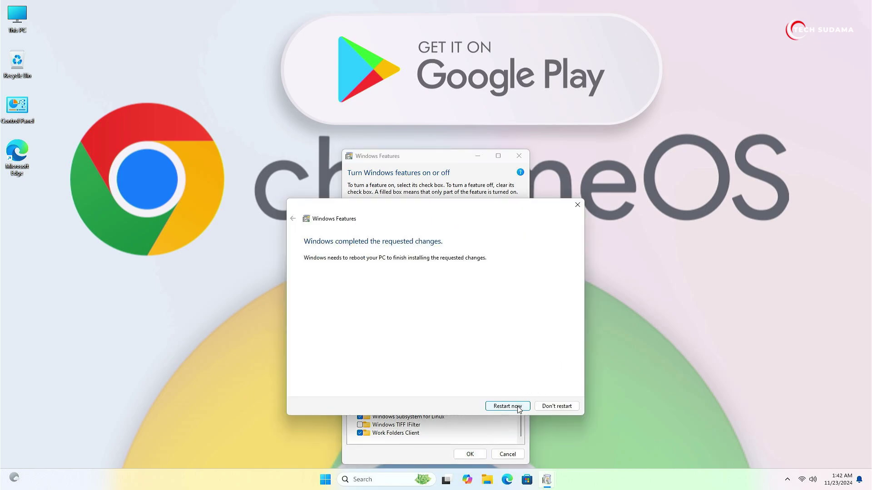
click(507, 406)
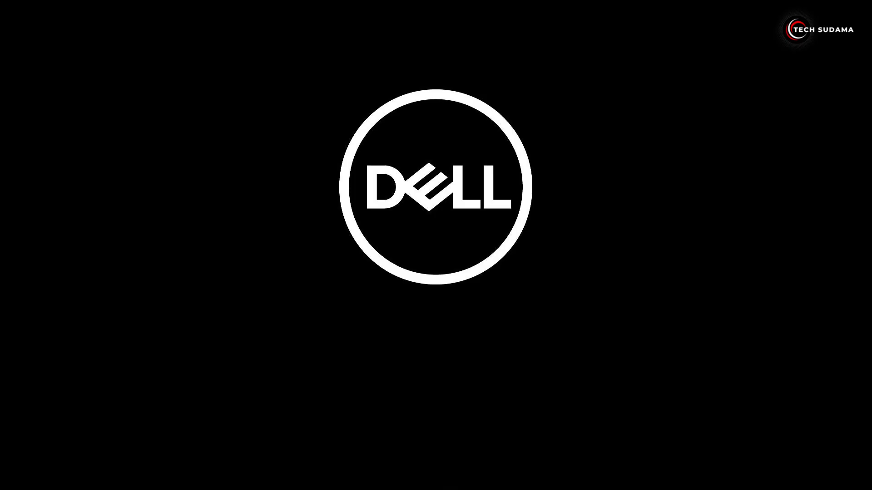
Step: Enter Dell BIOS Setup with F12, confirm Intel Virtualization Technology is enabled, and exit
key(F12)
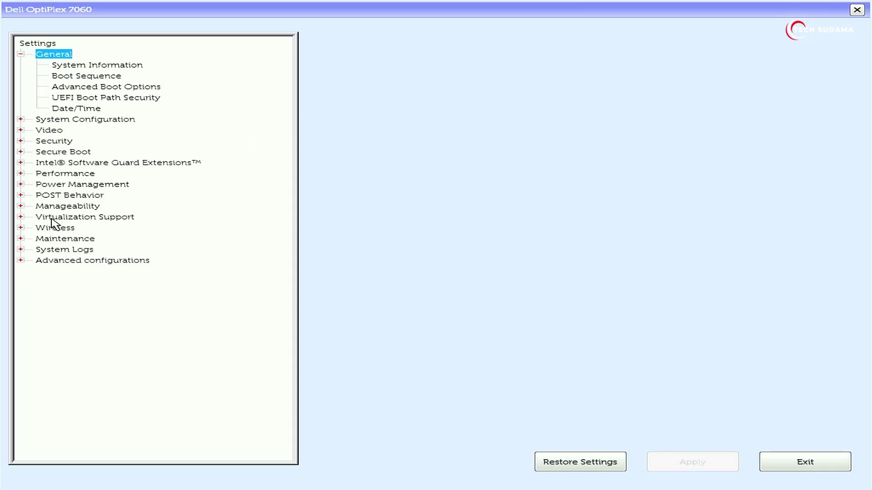
click(51, 220)
double_click(52, 220)
click(89, 229)
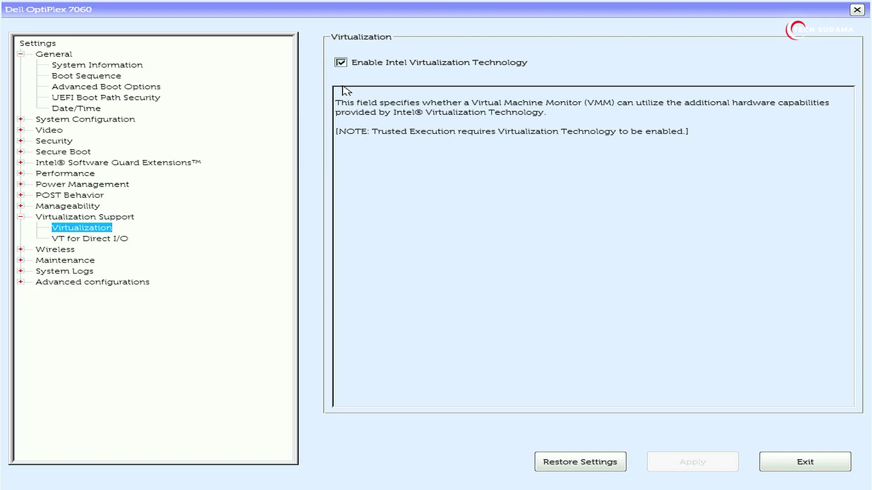
click(788, 468)
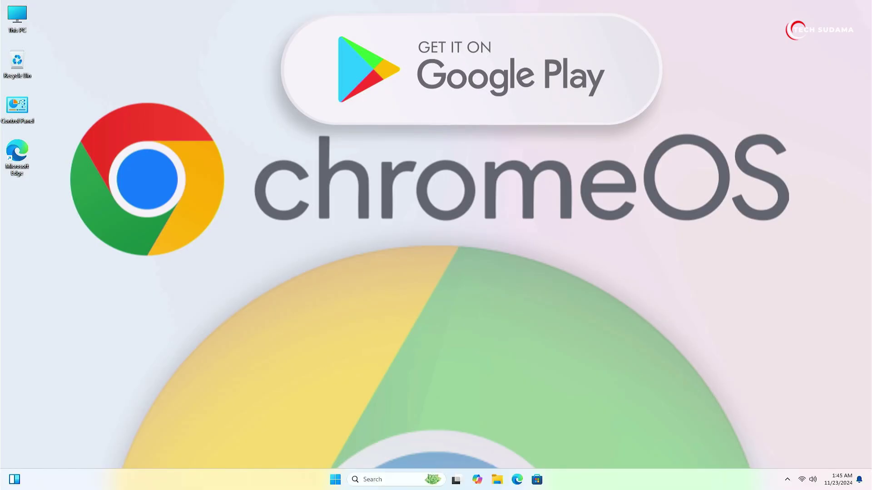
Step: Run wsl_update_x64 from Downloads and complete the Windows Subsystem for Linux Update install
double_click(18, 22)
click(270, 278)
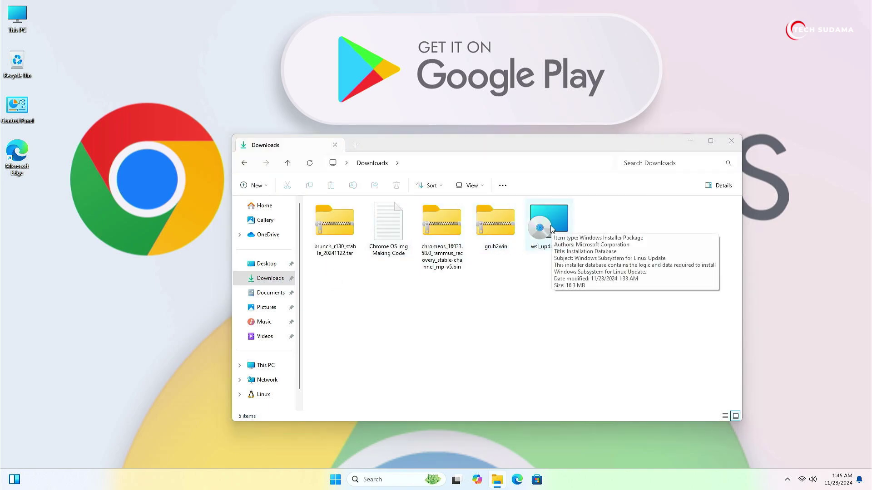
double_click(551, 227)
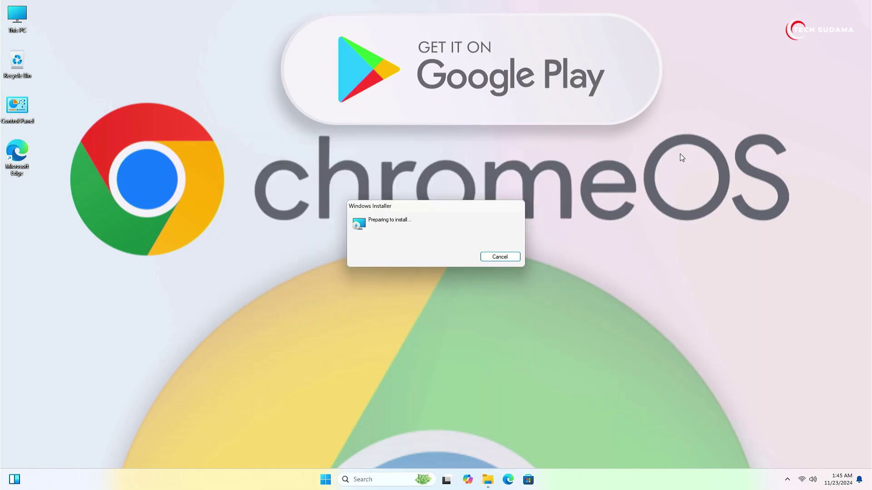
click(482, 310)
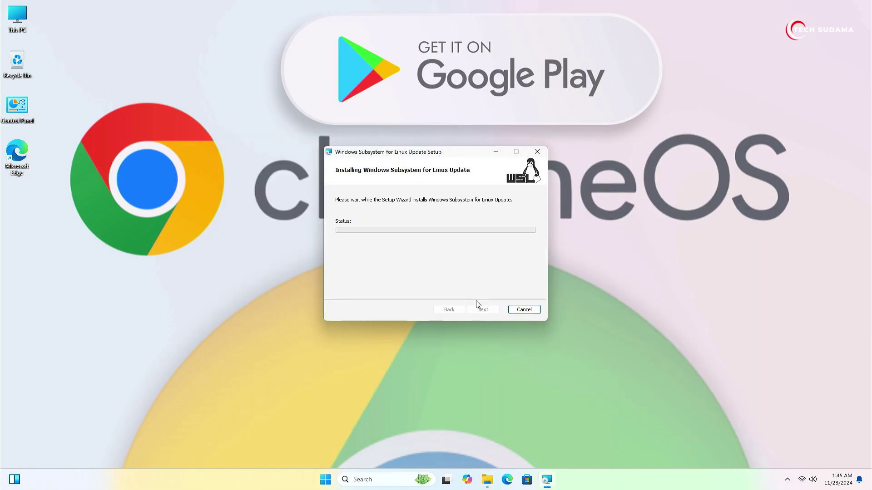
click(395, 316)
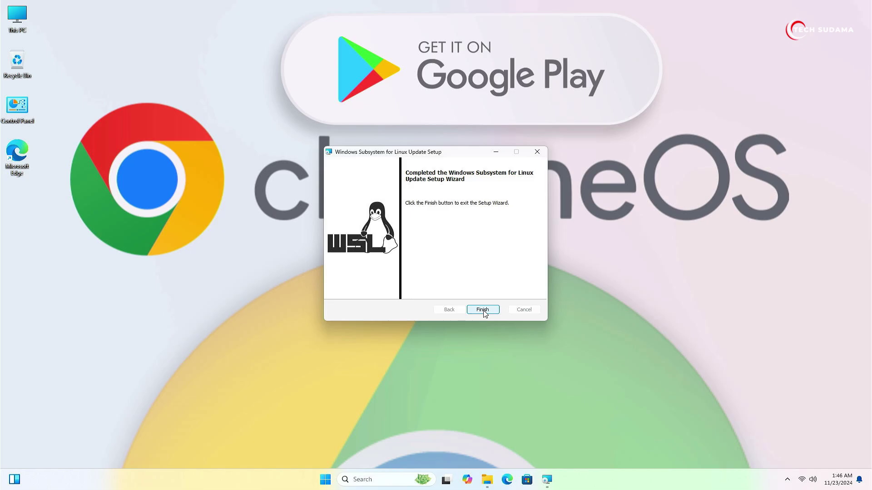
click(483, 310)
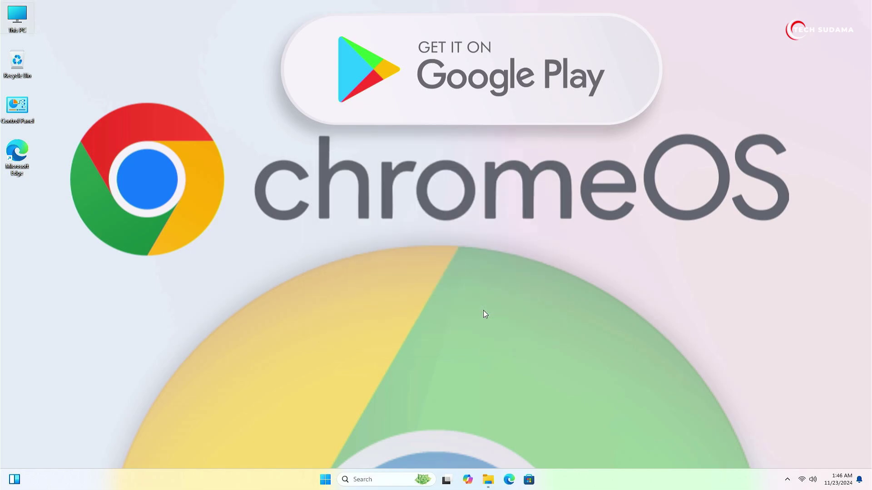
Step: Install the Ubuntu app from Microsoft Store and launch it
click(537, 480)
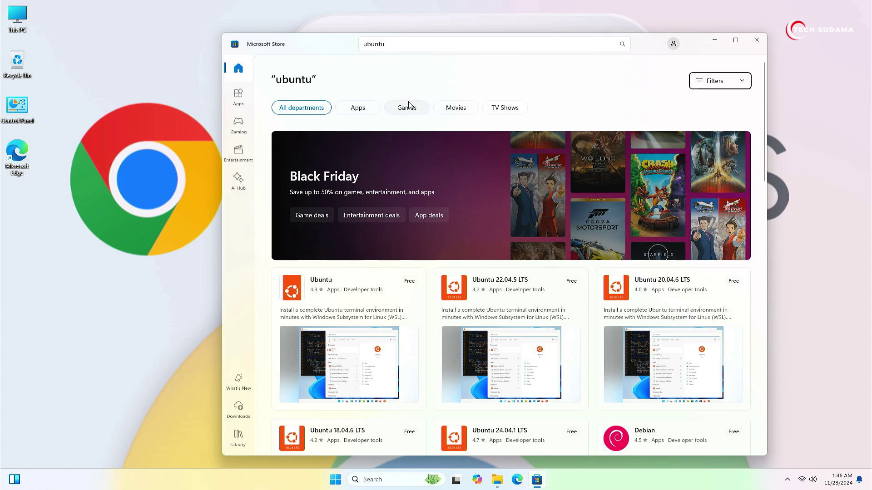
click(340, 297)
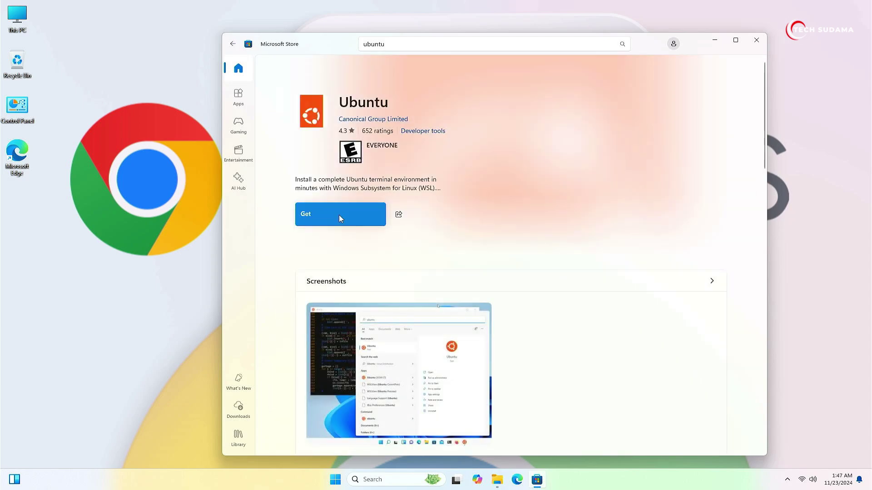
click(341, 217)
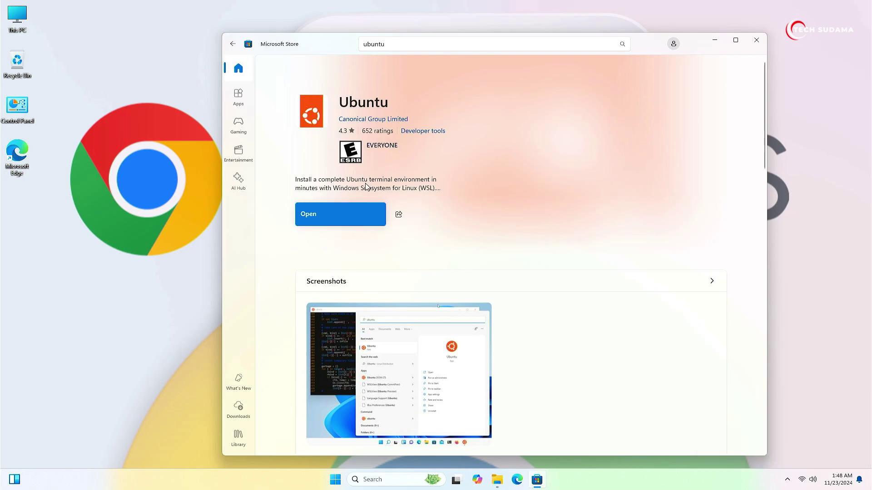
click(347, 213)
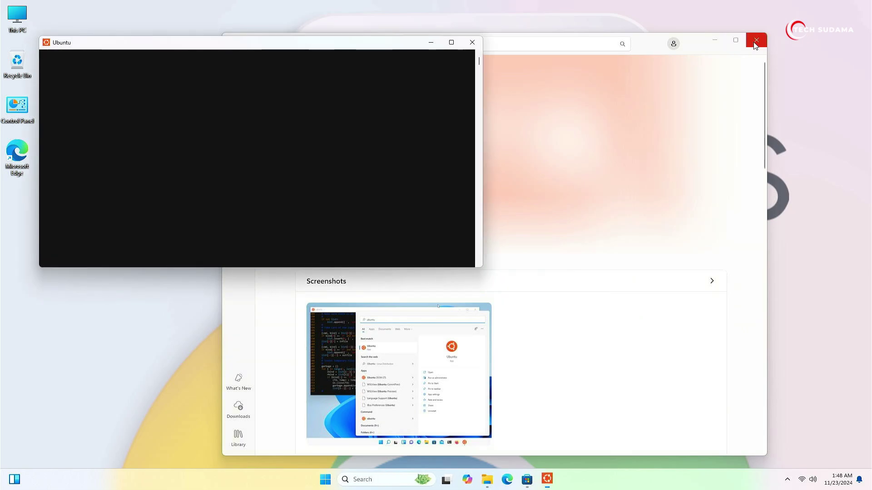
click(756, 40)
Step: Close the first Ubuntu console and relaunch Ubuntu from the Start menu's Recommended list
drag(202, 50, 402, 146)
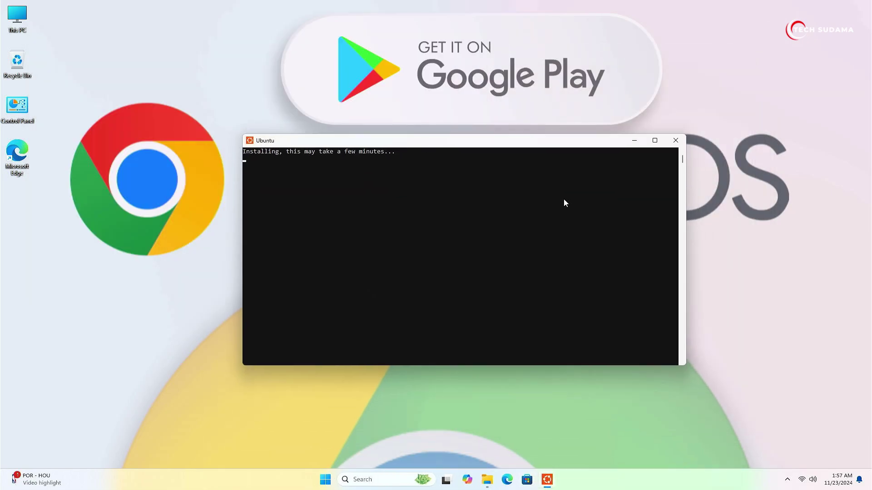
click(677, 140)
click(335, 480)
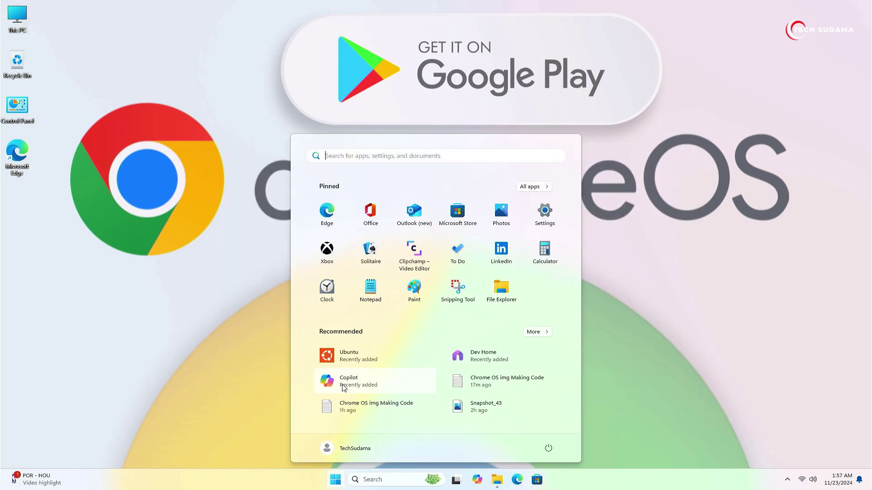
click(359, 356)
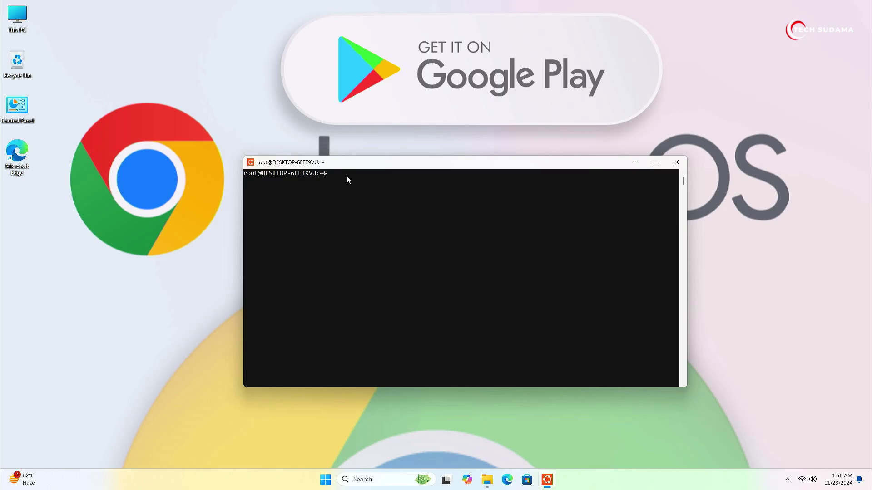
Step: Extract the chromeos recovery zip from Downloads to chromeOS (D:), with Show extracted files unchecked
click(487, 479)
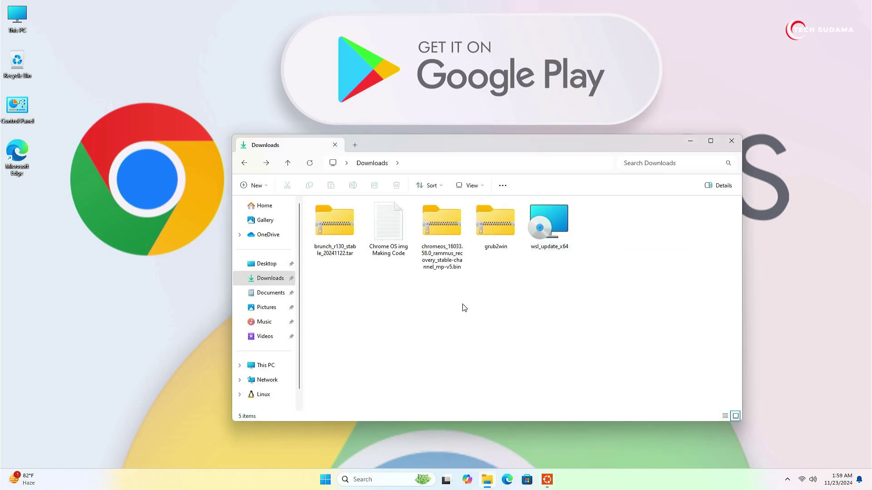
double_click(447, 237)
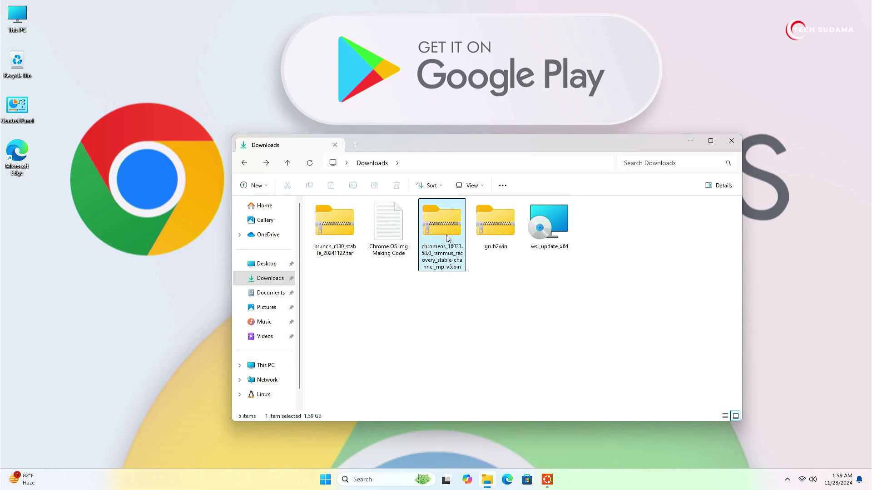
right_click(447, 235)
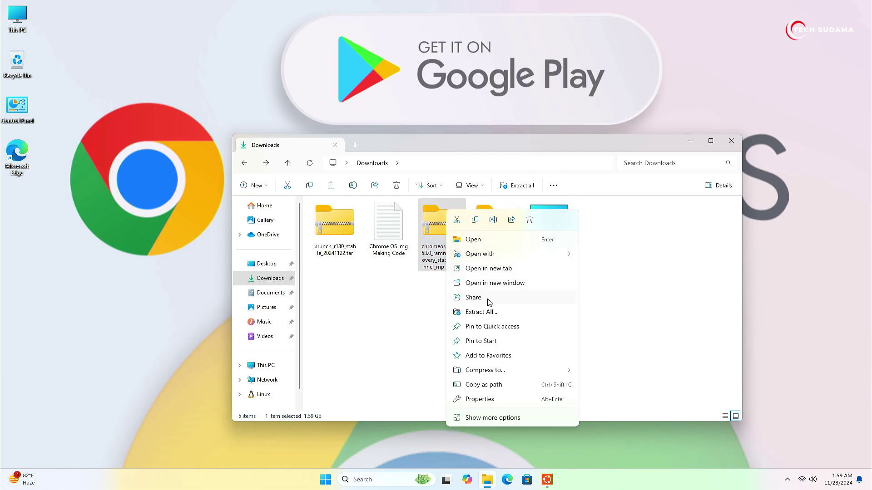
click(482, 312)
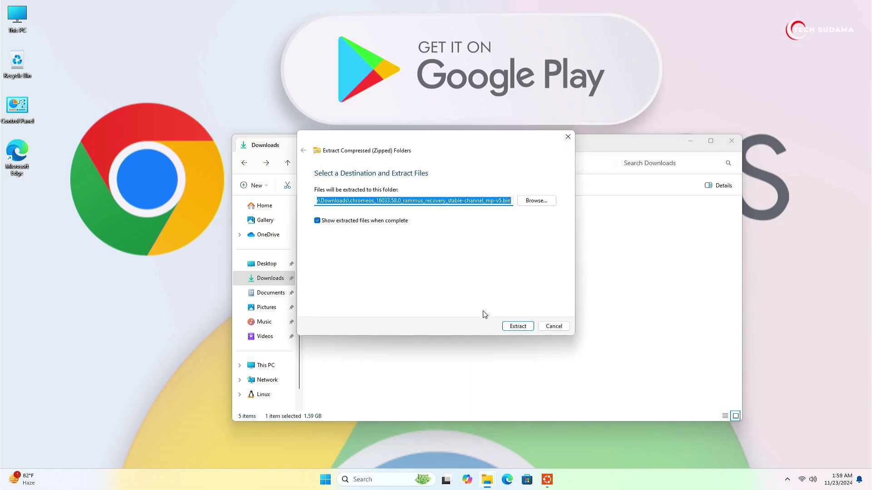
click(318, 221)
click(535, 201)
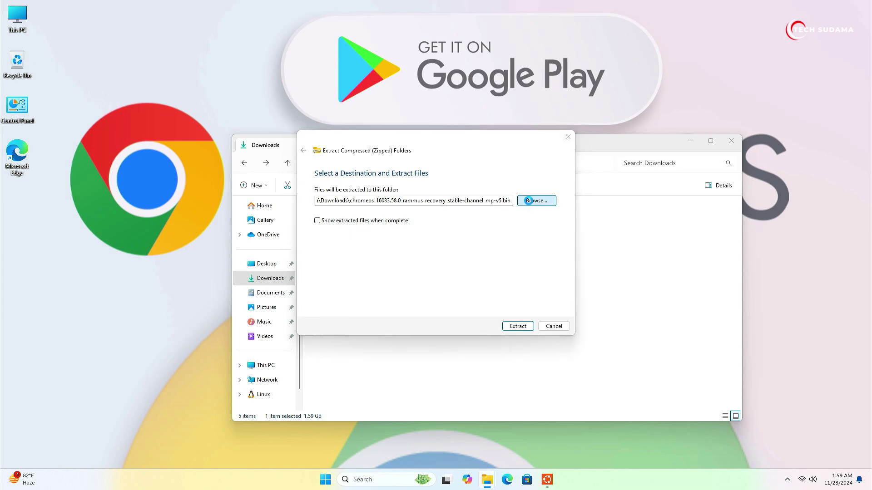
scroll(356, 240, down, 3)
click(334, 291)
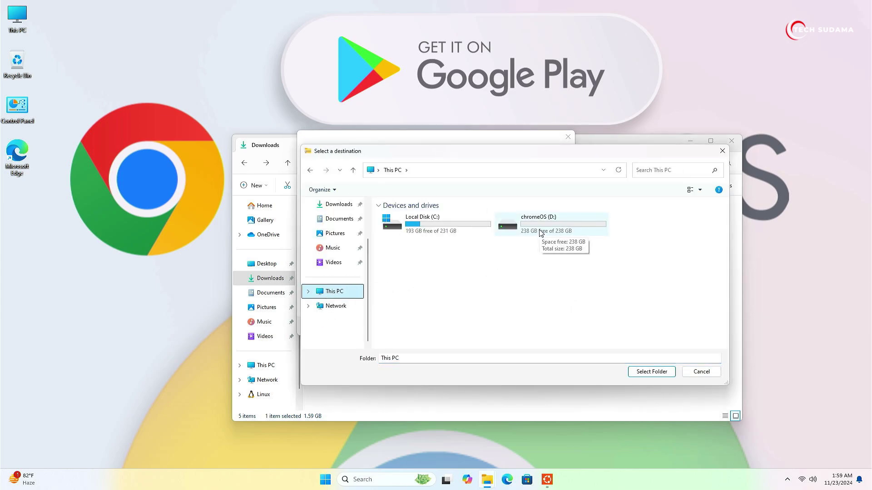
double_click(541, 233)
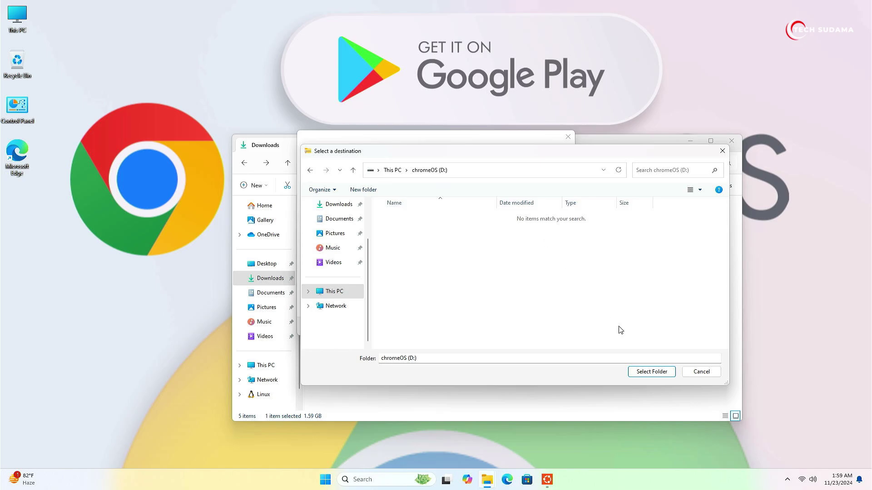
click(646, 372)
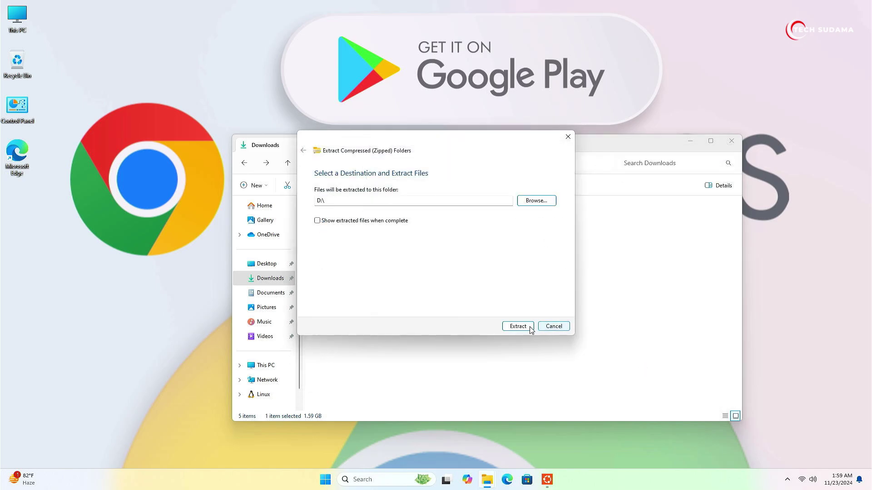
click(518, 327)
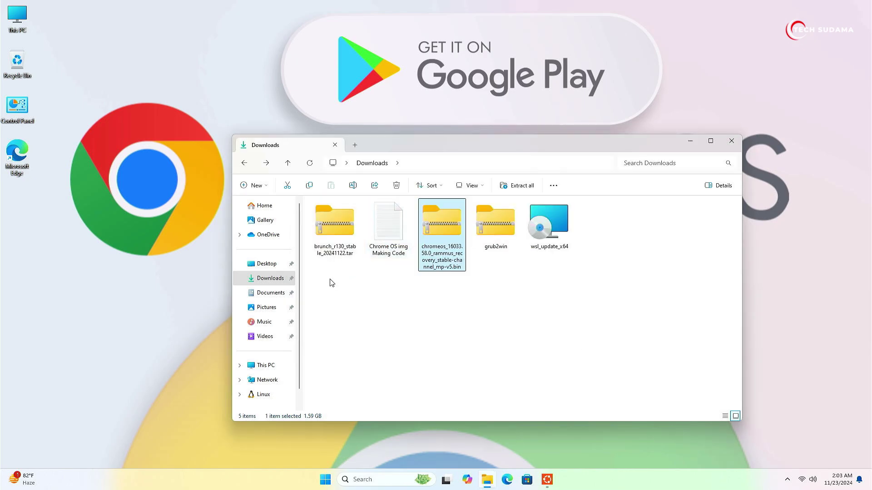
Step: Copy the brunch tar and Chrome OS img Making Code onto chromeOS (D:), then open the notes in Notepad
drag(330, 280, 391, 227)
right_click(392, 227)
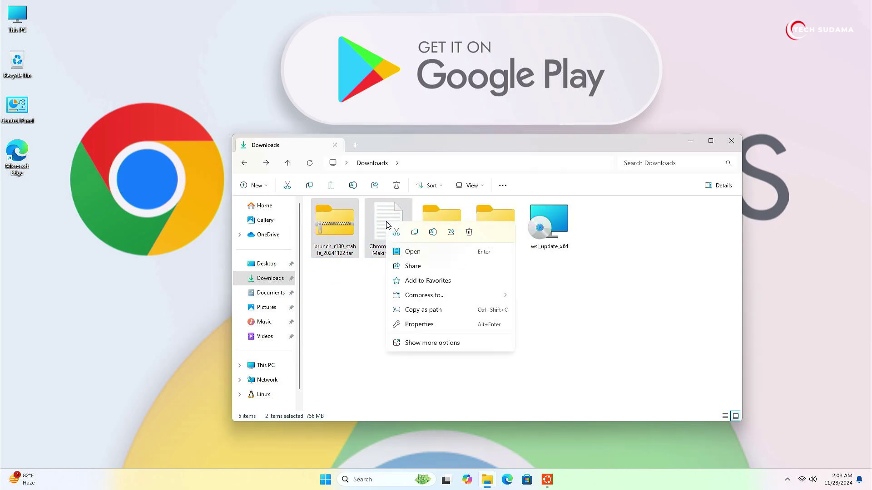
click(415, 235)
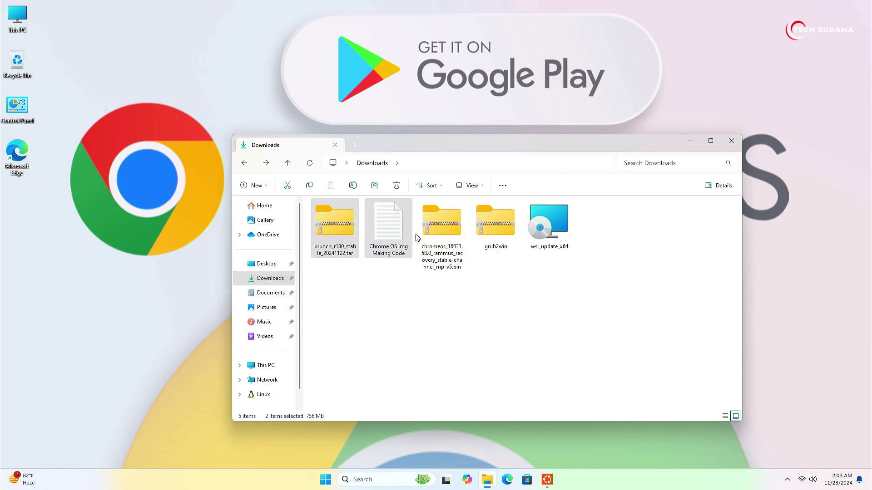
click(277, 364)
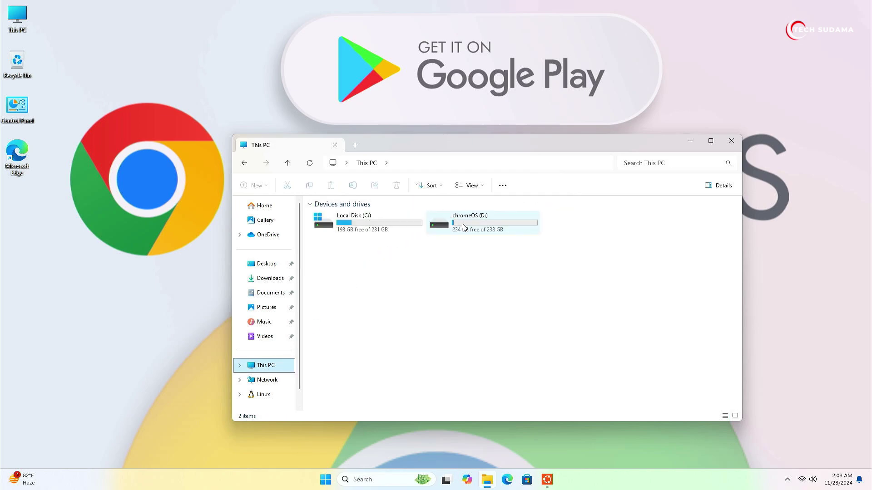
double_click(464, 227)
click(331, 185)
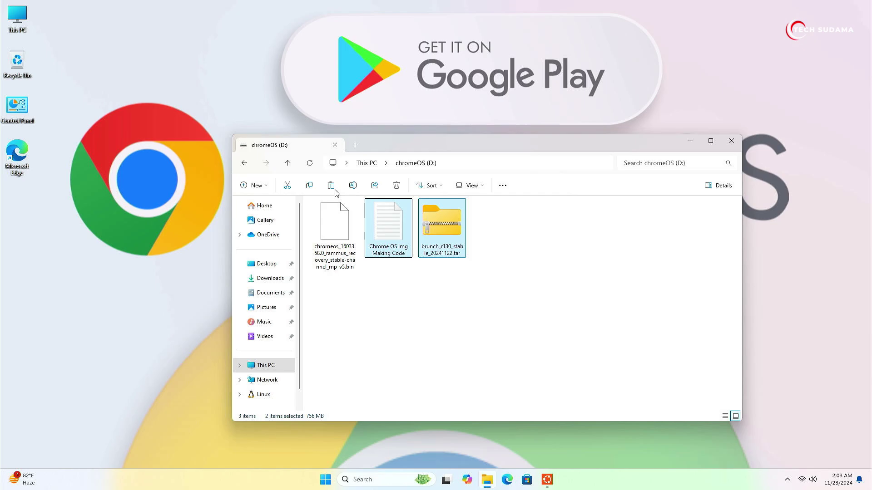
double_click(389, 230)
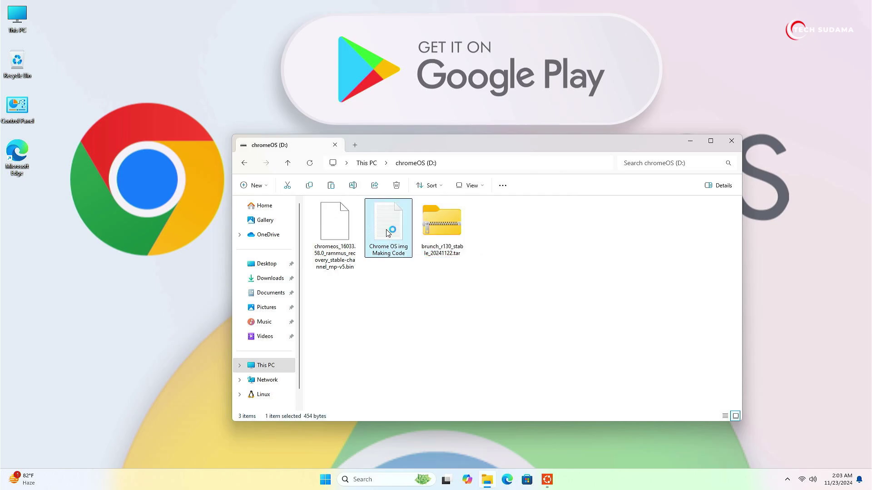
triple_click(143, 170)
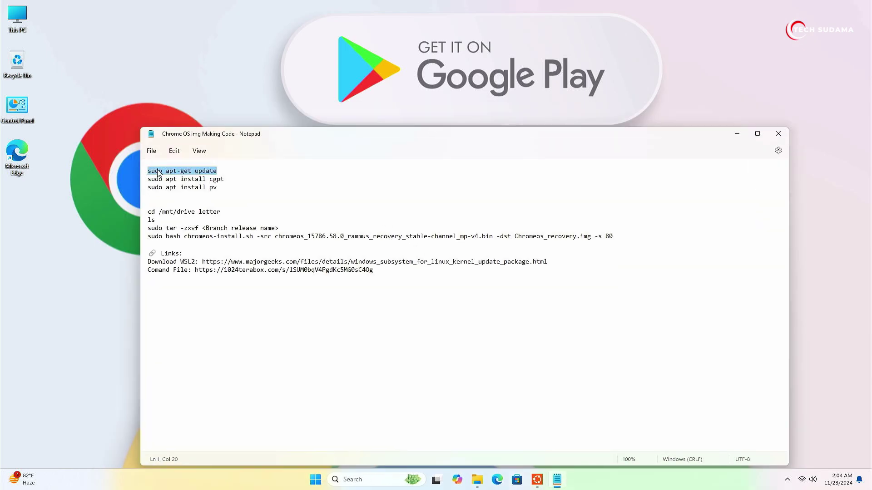
Step: Run sudo apt-get update in the Ubuntu terminal using the line copied from the notes
right_click(160, 174)
click(190, 214)
click(736, 133)
click(692, 141)
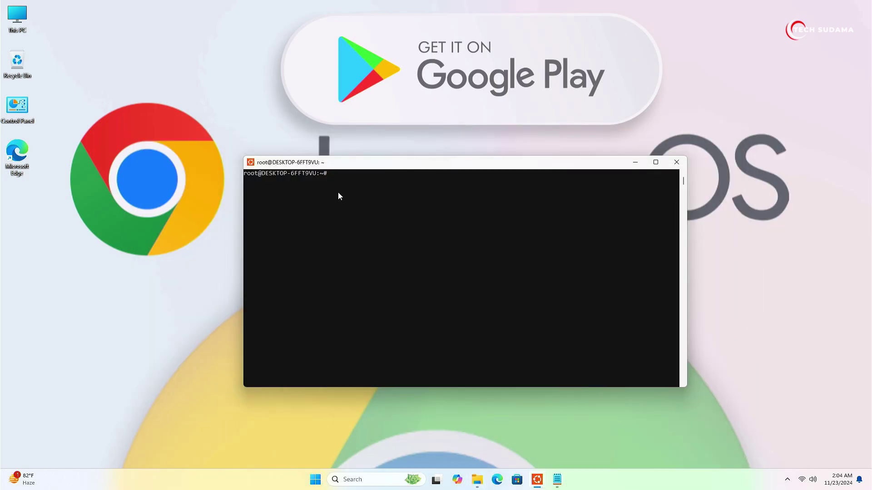
right_click(339, 177)
key(Return)
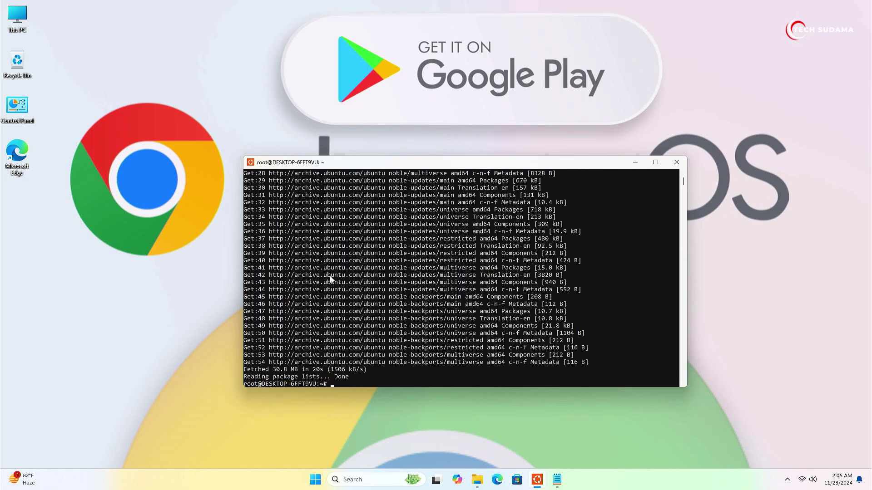
Step: Install cgpt with sudo apt install cgpt, confirming with y
click(557, 479)
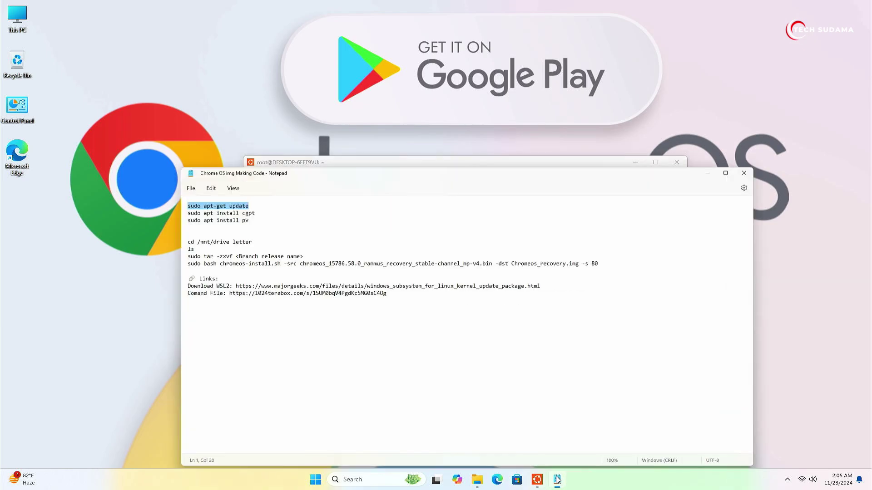
triple_click(146, 177)
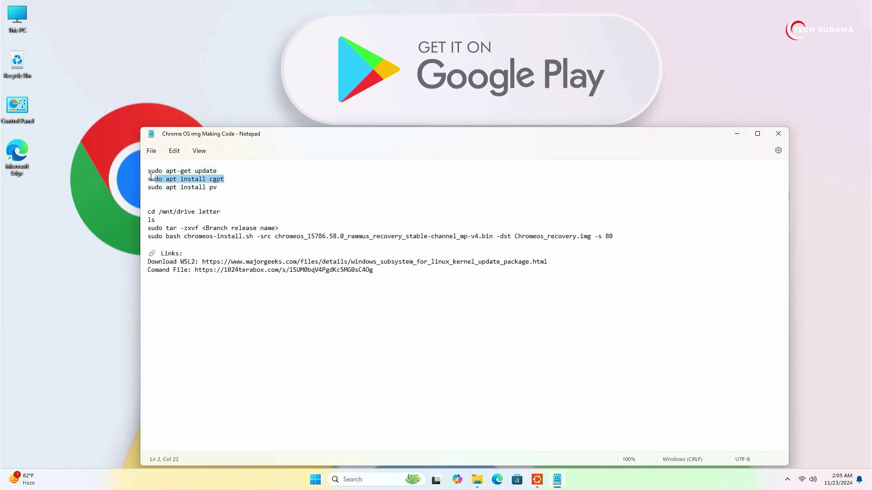
click(737, 133)
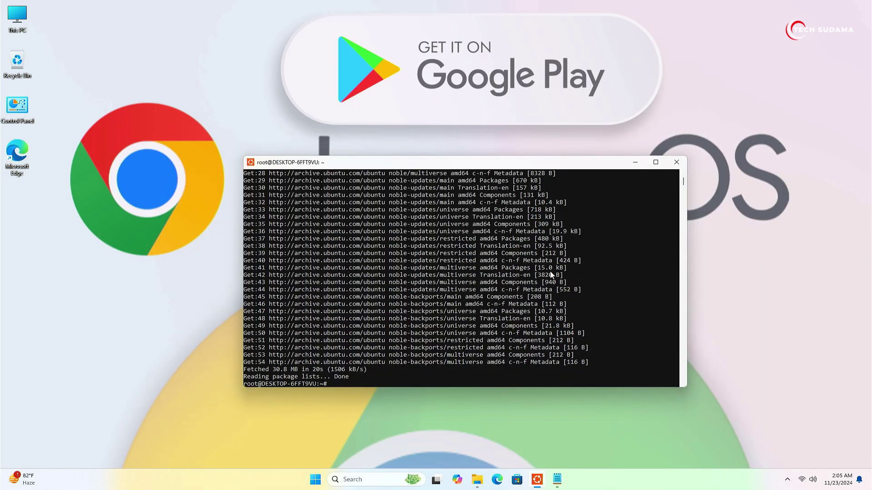
right_click(394, 382)
key(Return)
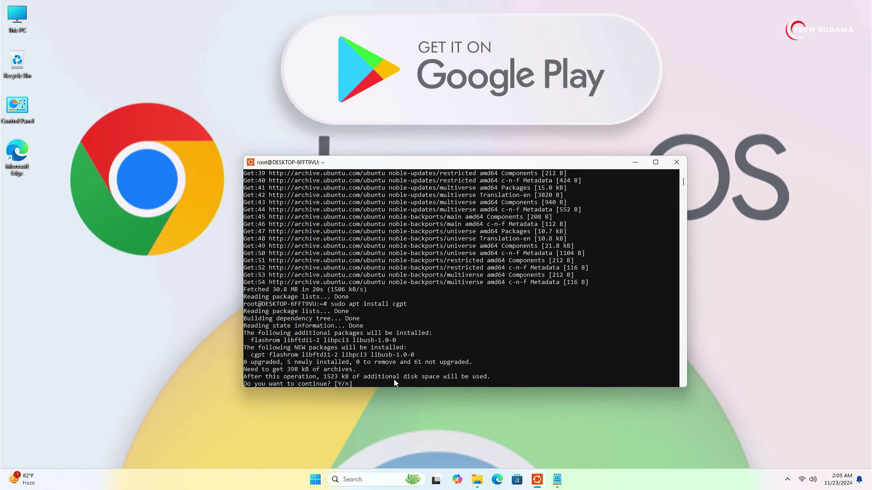
text(y)
key(Return)
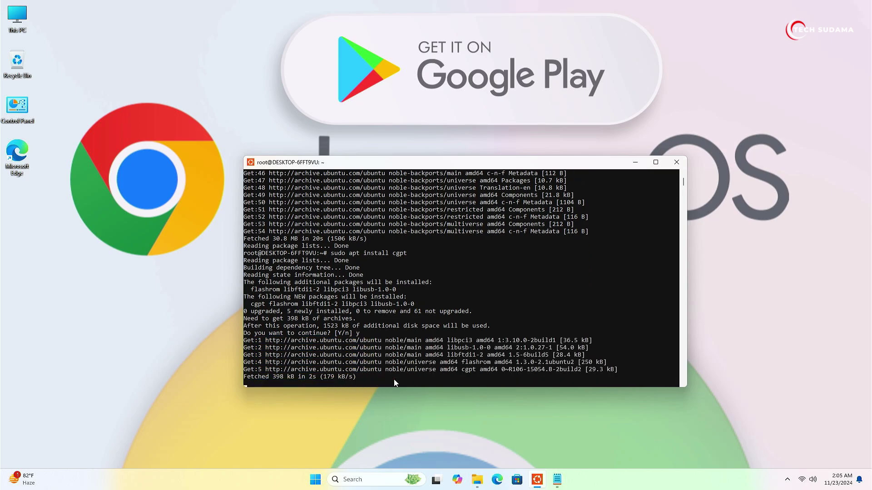
Step: Install pv with sudo apt install pv from the notes
click(557, 479)
drag(217, 188, 149, 187)
right_click(154, 190)
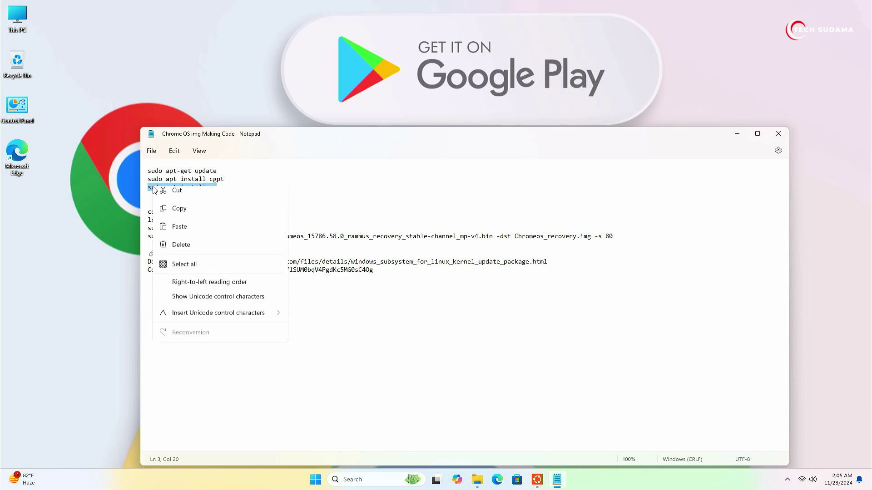
click(189, 207)
click(736, 134)
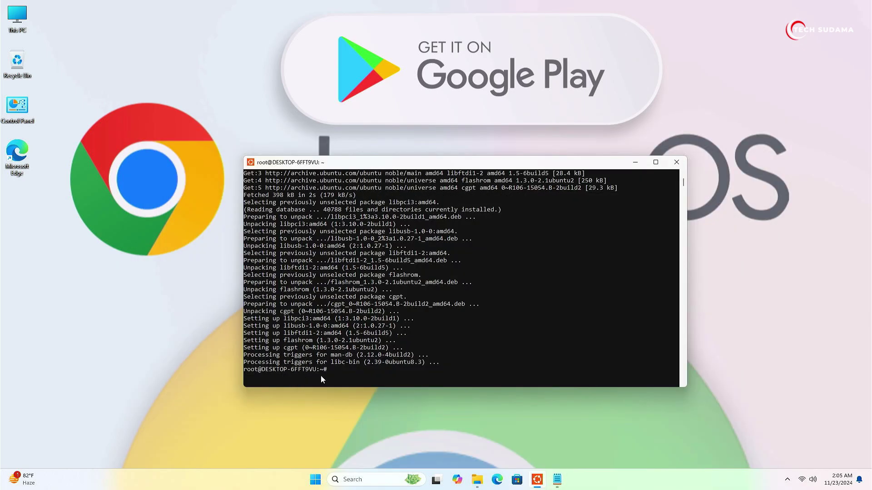
right_click(342, 373)
key(Return)
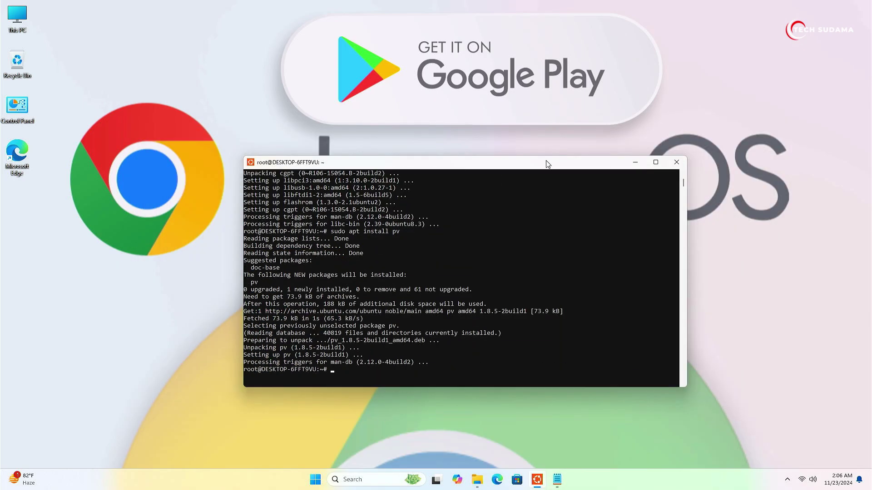
click(558, 479)
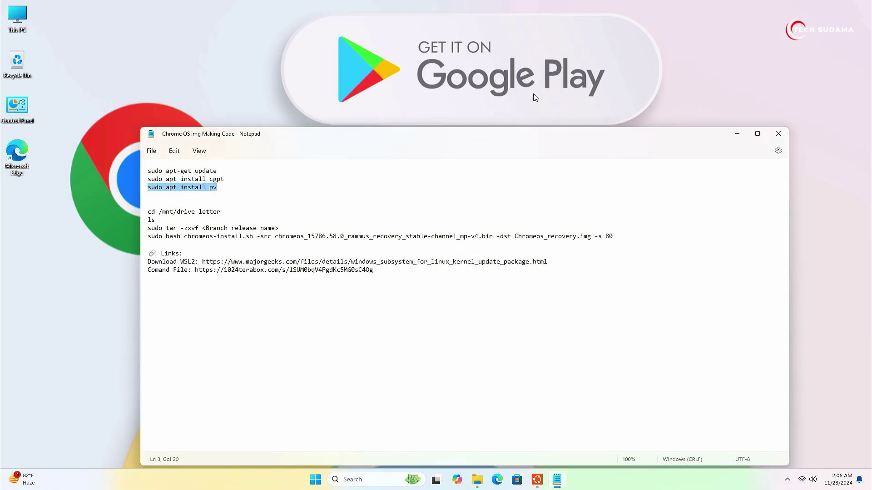
Step: Check the drive letter and edit the notes' cd line to read cd /mnt/d
double_click(18, 15)
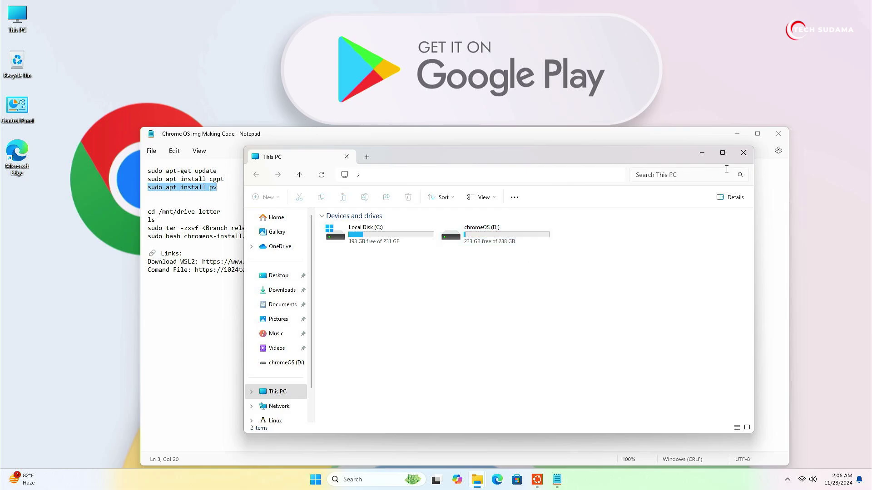
click(743, 153)
drag(221, 211, 176, 212)
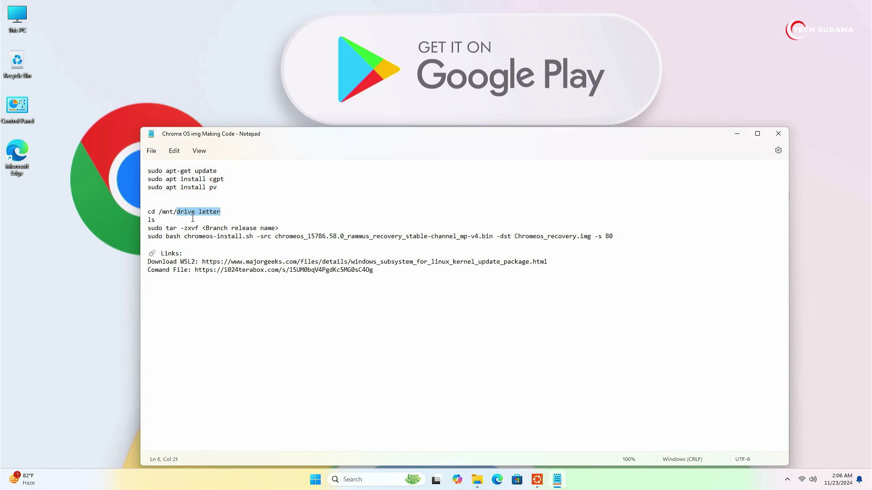
text(d /mnt/d)
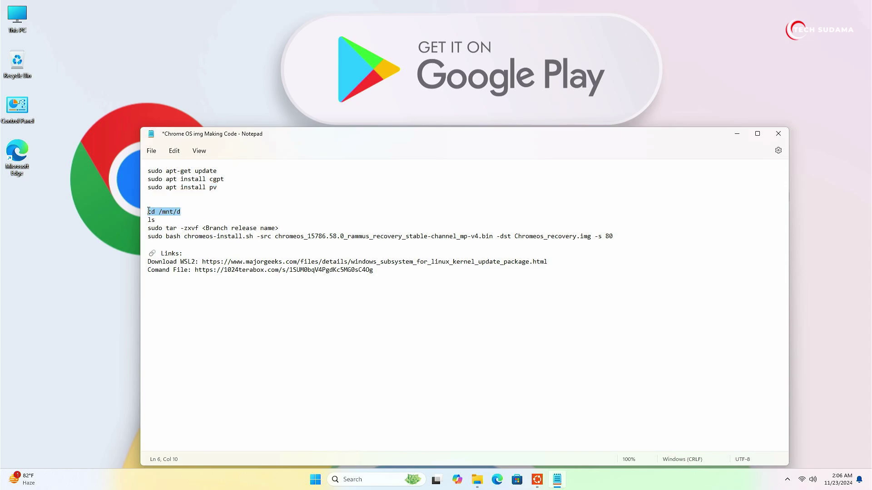
Step: Run cd /mnt/d in the Ubuntu terminal, then list the drive's files with ls
drag(180, 211, 147, 212)
right_click(152, 212)
click(177, 260)
click(737, 133)
right_click(391, 372)
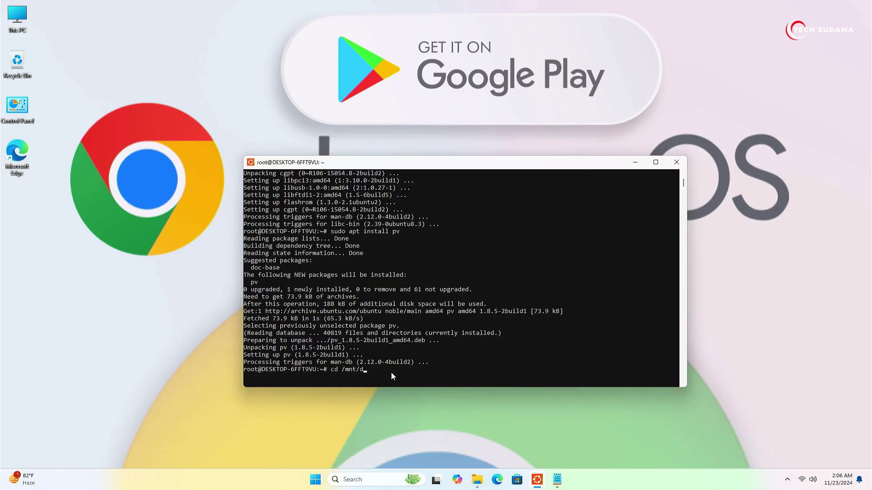
key(Return)
text(ls)
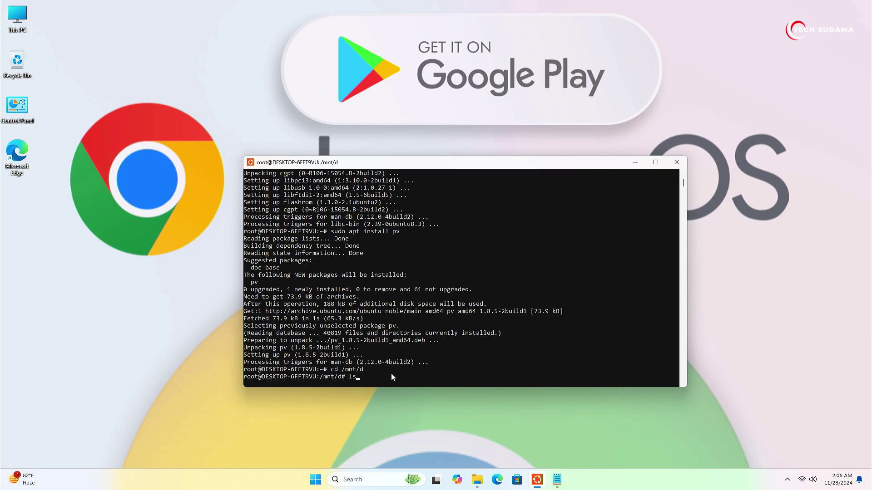
key(Return)
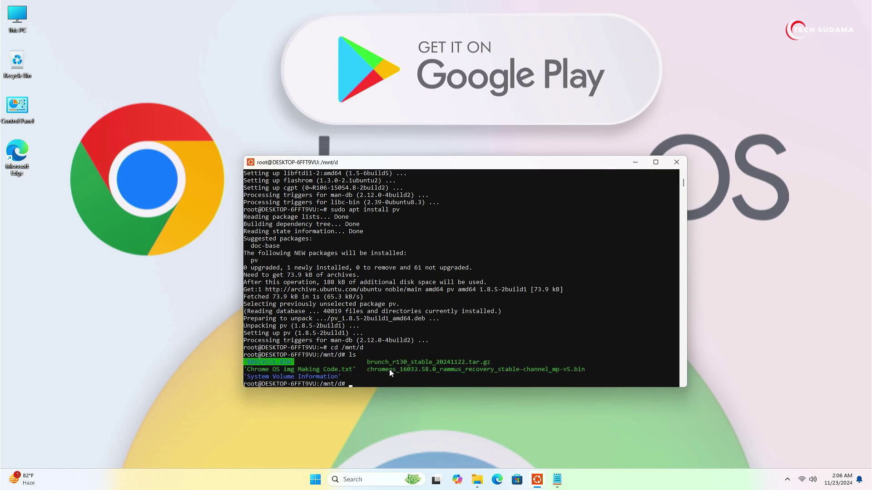
Step: Turn on file name extensions in the chromeOS (D:) folder view
click(477, 480)
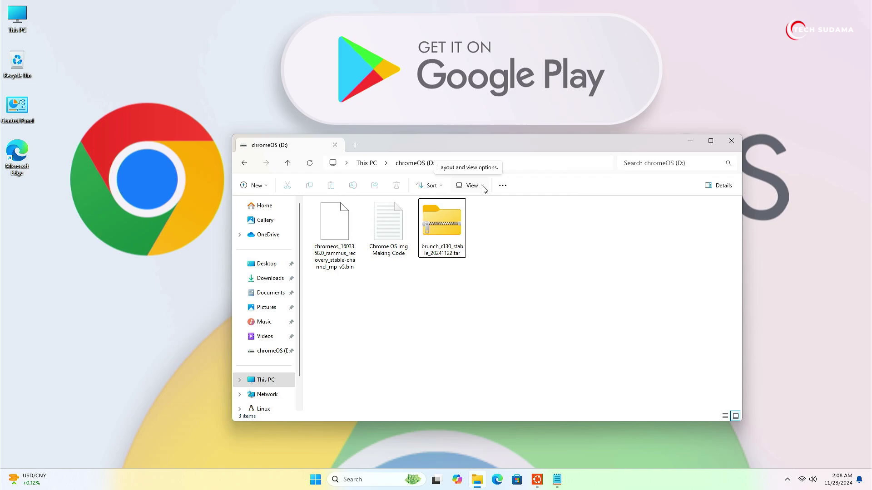
click(484, 189)
mouse_move(474, 359)
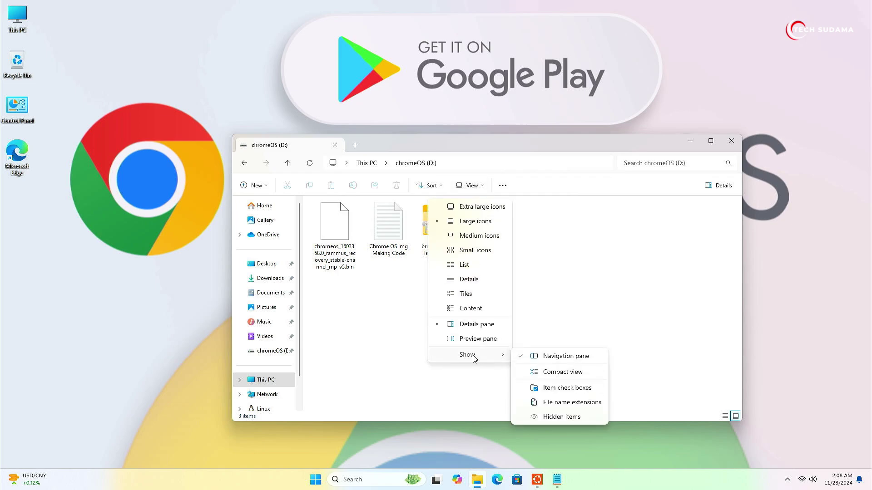
click(561, 404)
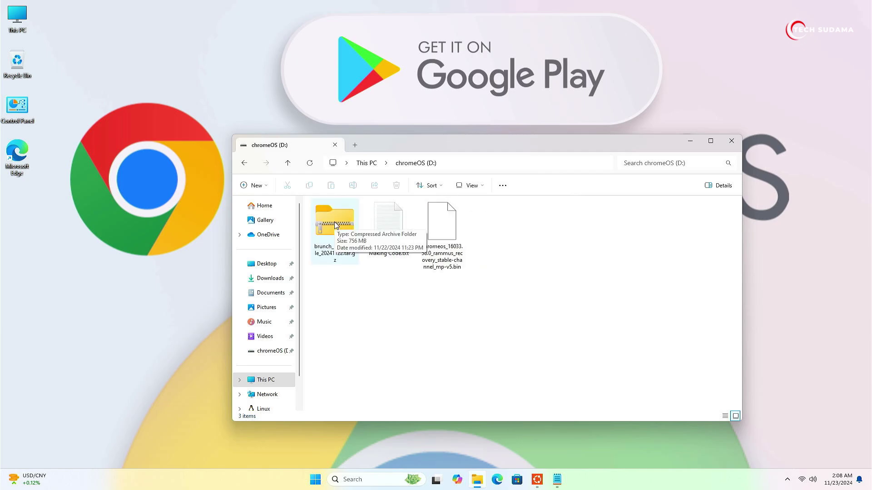
Step: Copy the full name brunch_r130_stable_20241122.tar.gz and select the <Branch release name> placeholder in the notes
click(334, 221)
right_click(332, 222)
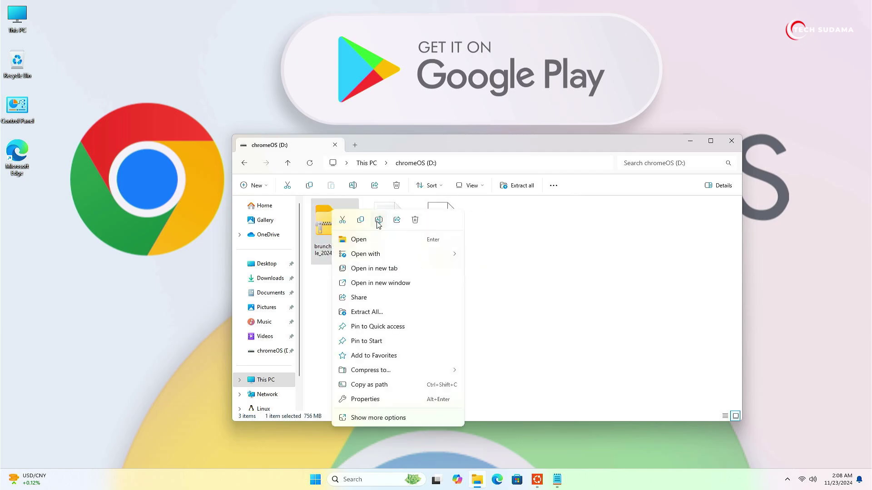
click(379, 220)
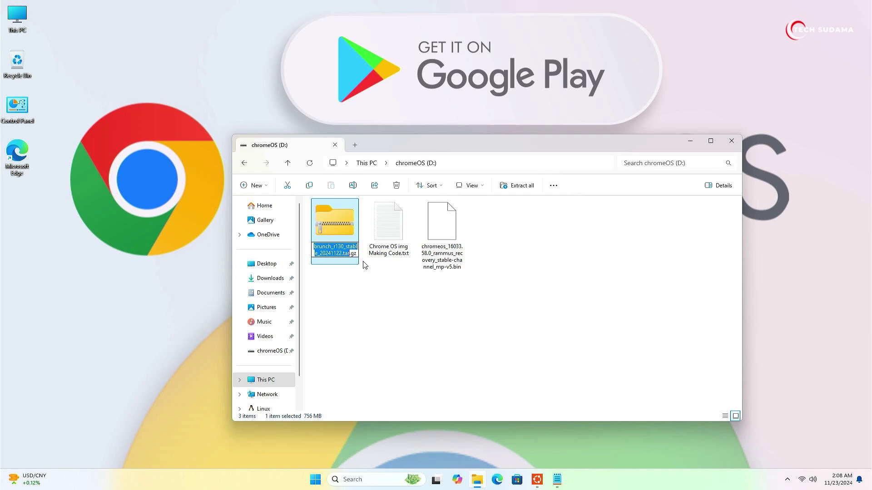
key(ctrl+a)
right_click(337, 251)
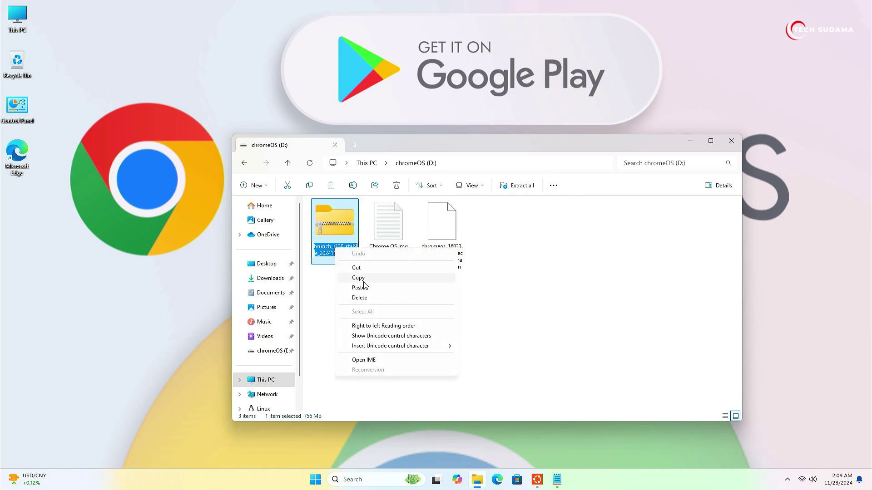
click(360, 282)
click(557, 479)
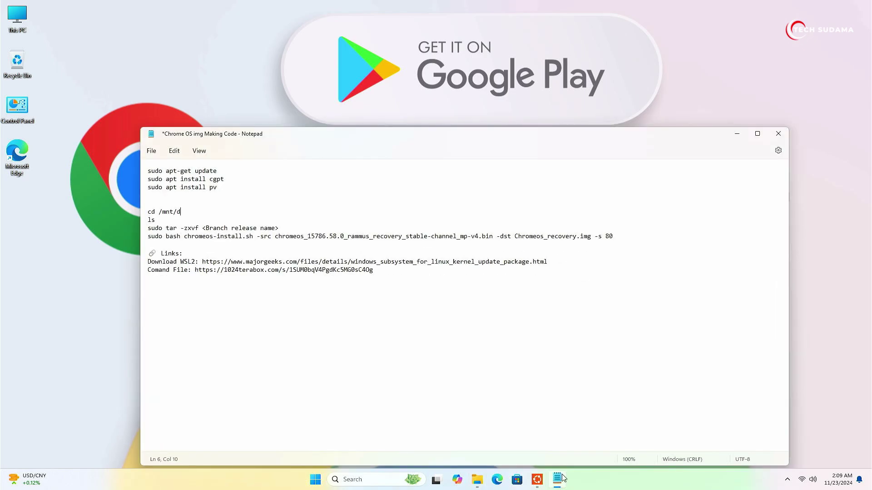
drag(202, 228, 283, 228)
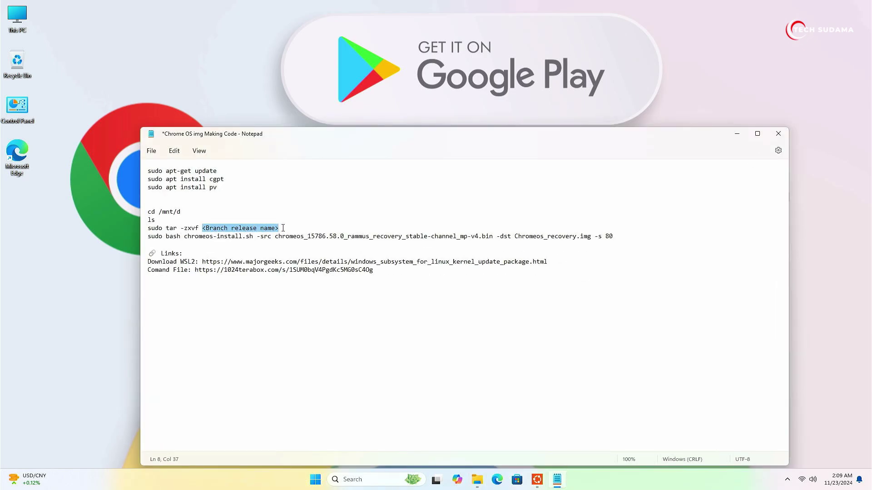
right_click(276, 222)
Step: Paste the archive name into the tar line, then copy the recovery .bin file's full name
click(297, 286)
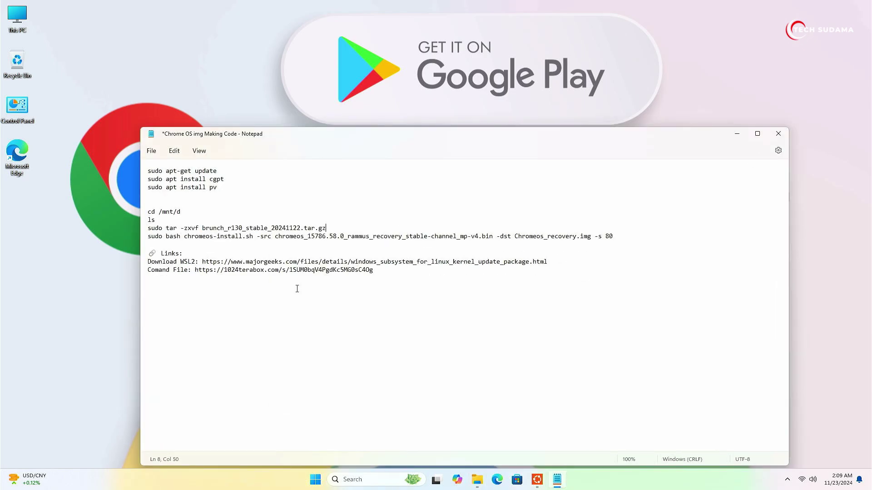
click(477, 480)
click(447, 230)
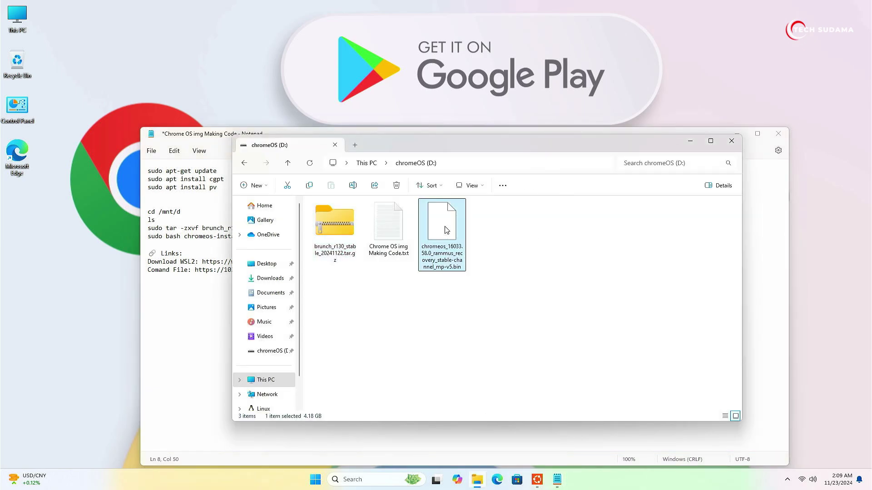
right_click(447, 232)
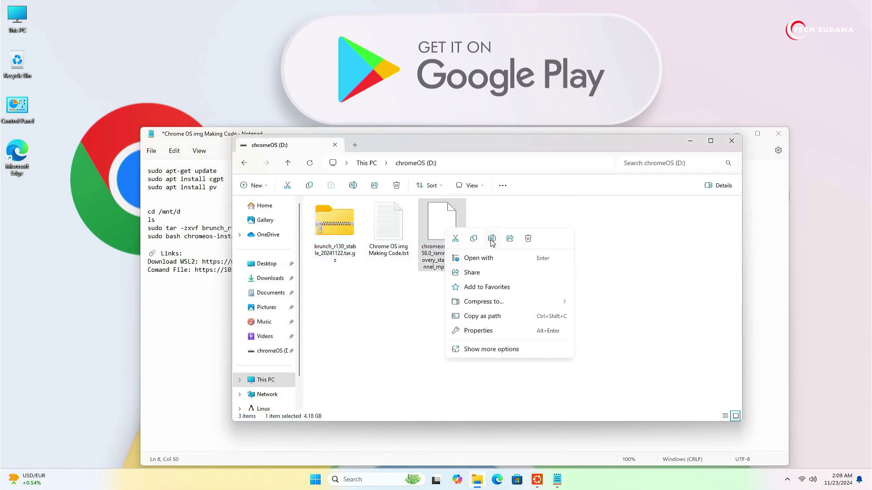
click(493, 241)
drag(450, 274, 414, 248)
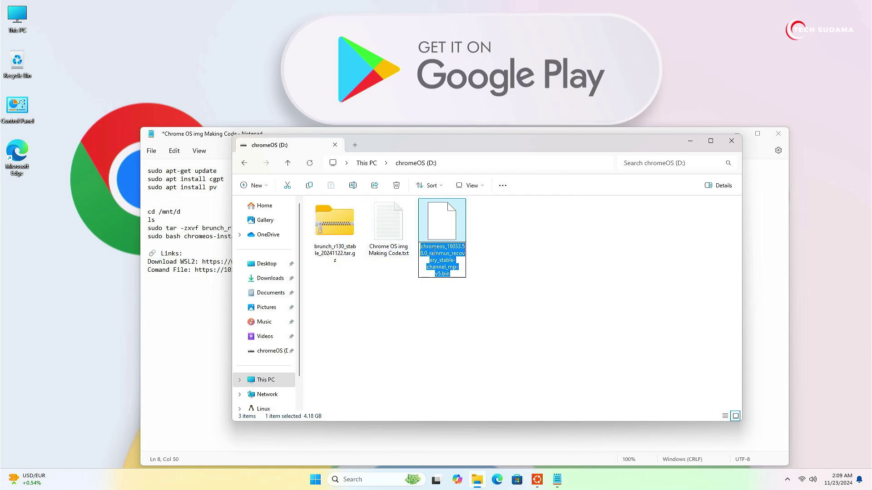
right_click(439, 255)
click(461, 285)
Step: Replace the install command's old filename with chromeos_16033.58.0_rammus_recovery_stable-channel_mp-v5.bin
click(761, 277)
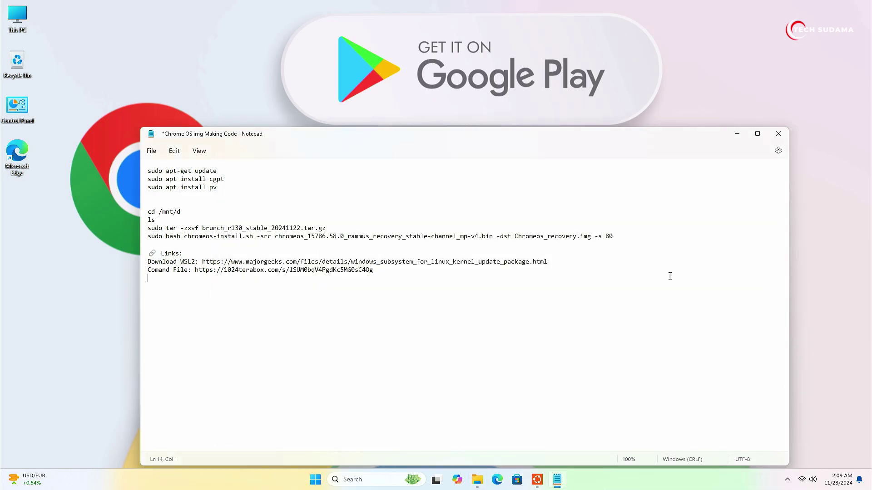
drag(275, 237, 493, 238)
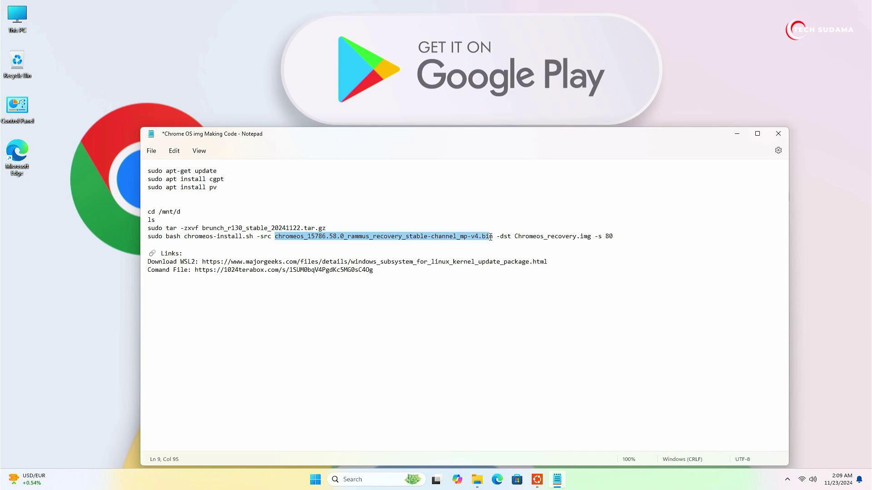
right_click(466, 236)
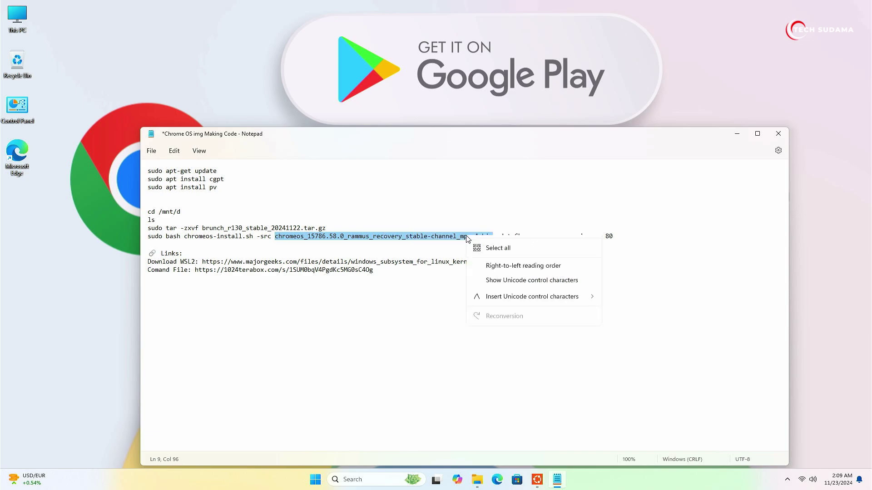
click(495, 307)
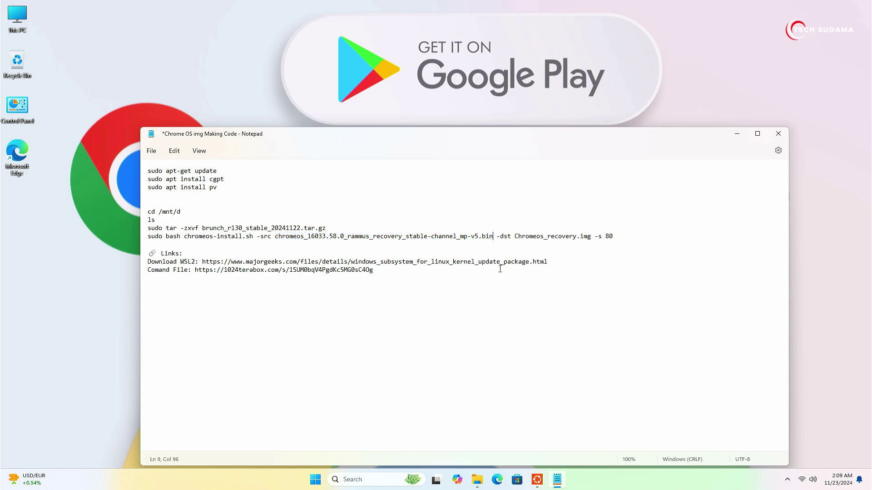
double_click(612, 236)
Step: Check free space on chromeOS (D:) in This PC and change the image size from 80 to 200
double_click(17, 14)
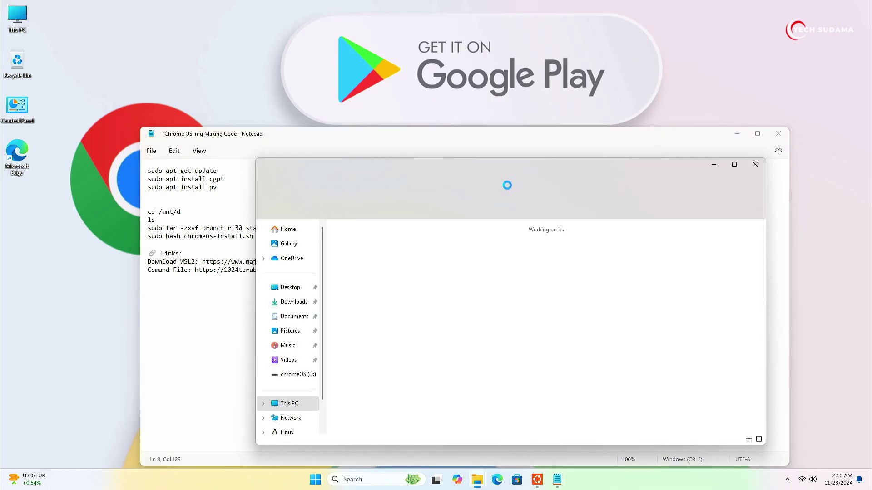
drag(515, 169, 306, 69)
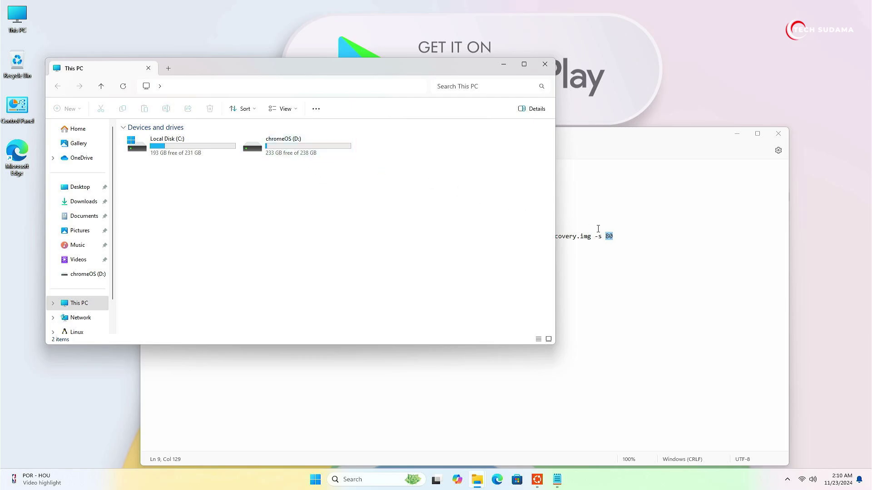
key(alt+Tab)
text(2)
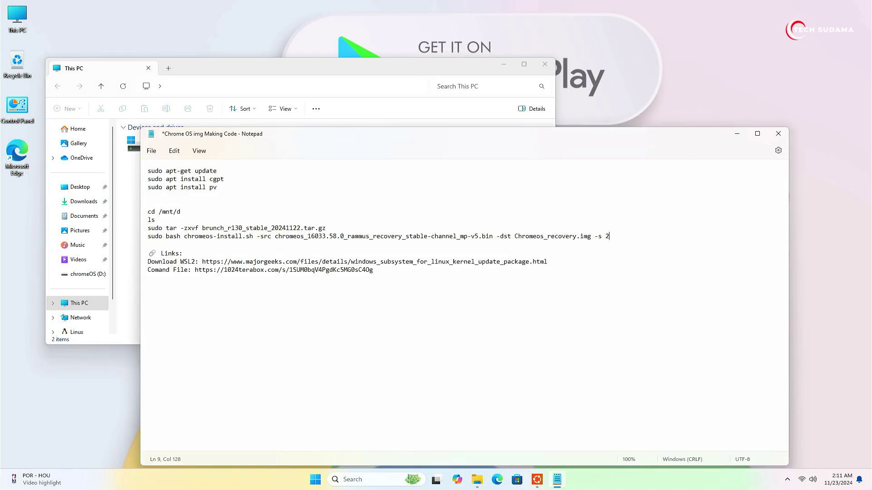
click(502, 65)
drag(327, 228, 149, 231)
Step: Run the sudo tar -zxvf command in the terminal to extract the brunch archive
right_click(166, 231)
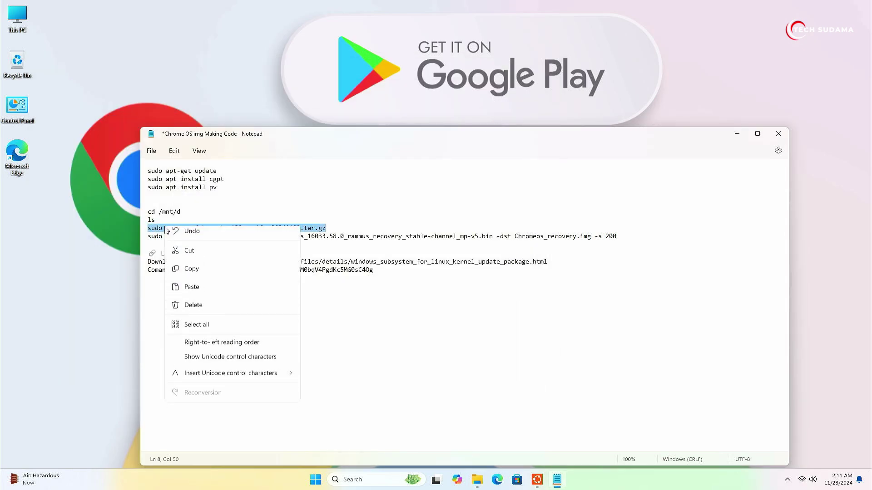
click(181, 266)
key(alt+Tab)
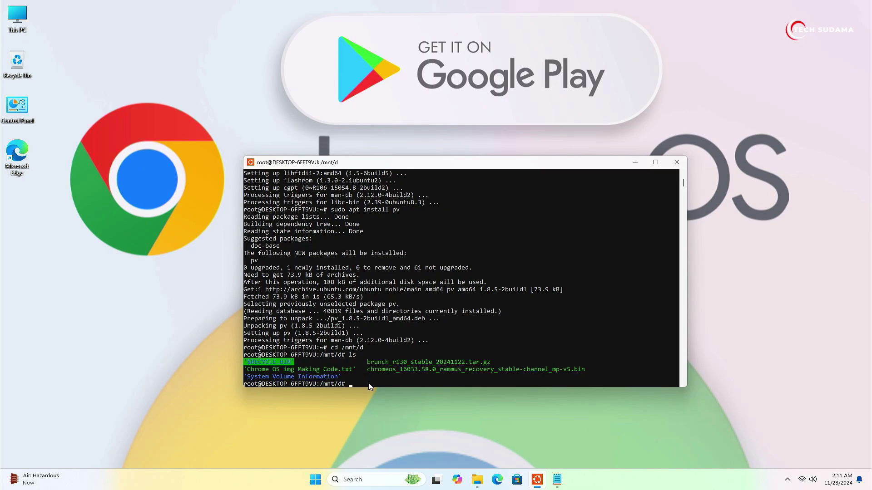
right_click(369, 383)
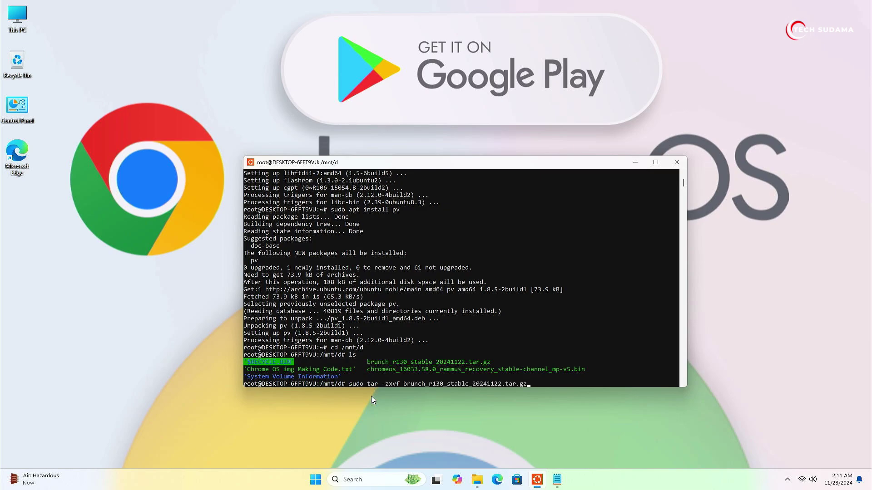
key(Return)
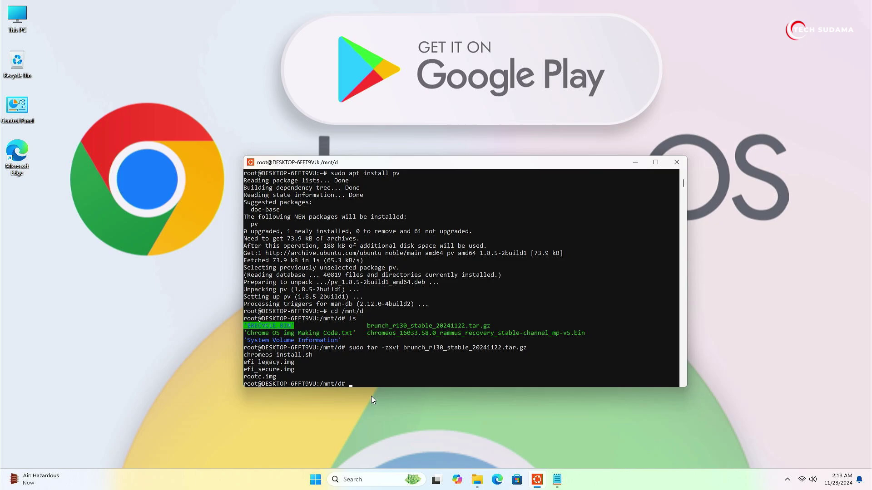
Step: Run the chromeos-install.sh command and answer dualboot to build the dual-boot ChromeOS image
click(557, 480)
drag(619, 235, 148, 236)
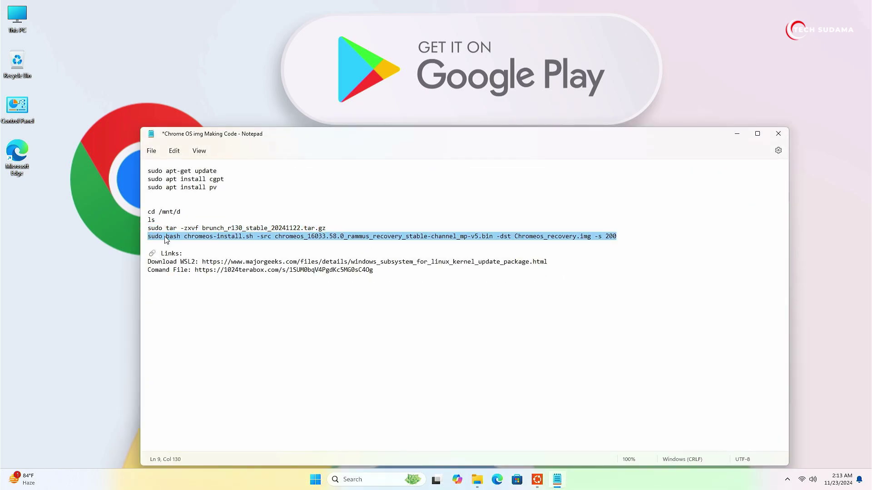
right_click(166, 237)
click(195, 280)
click(737, 134)
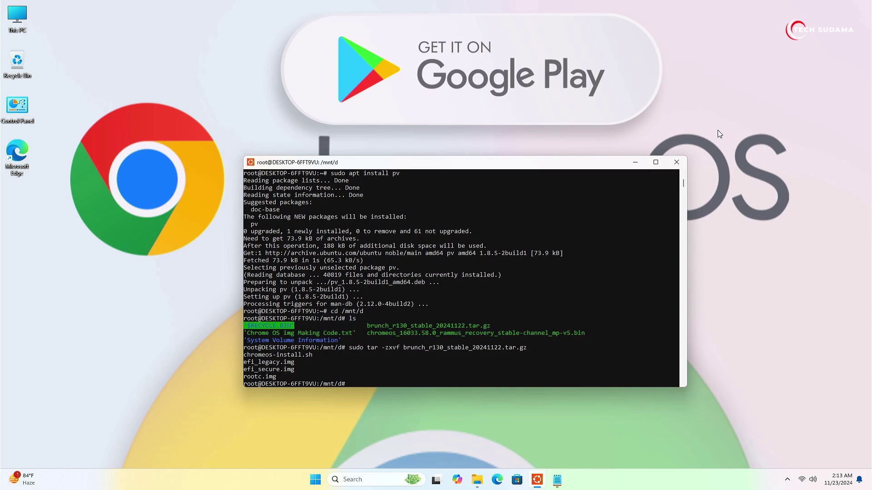
right_click(376, 380)
key(Return)
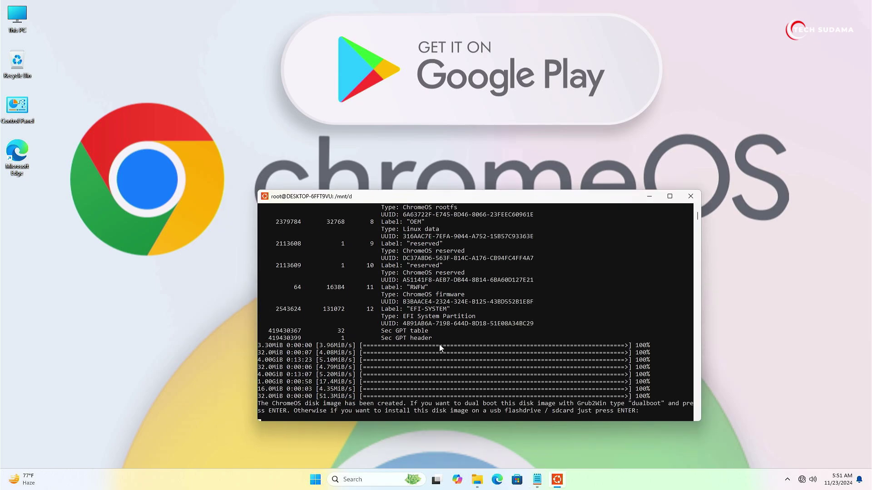
drag(632, 404, 660, 410)
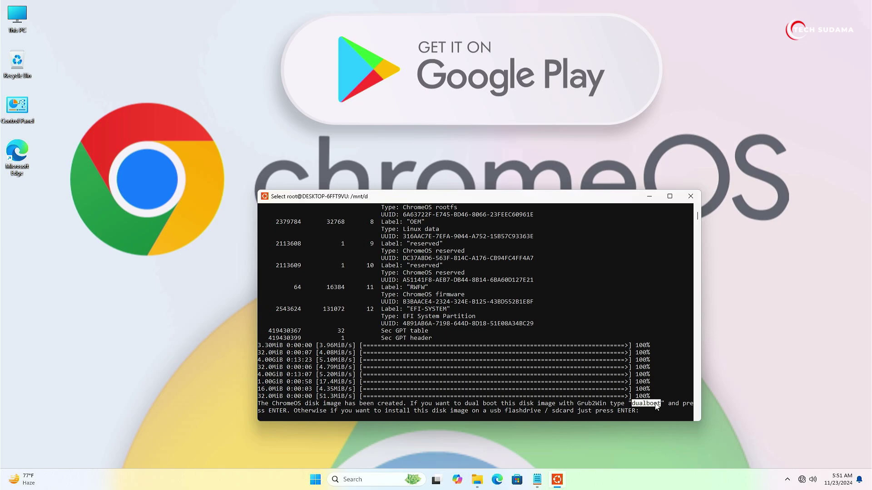
key(ctrl+c)
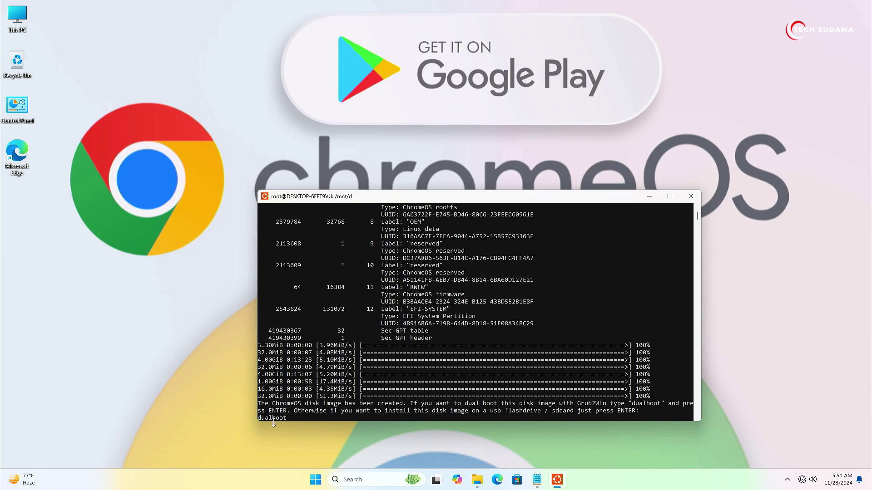
key(Return)
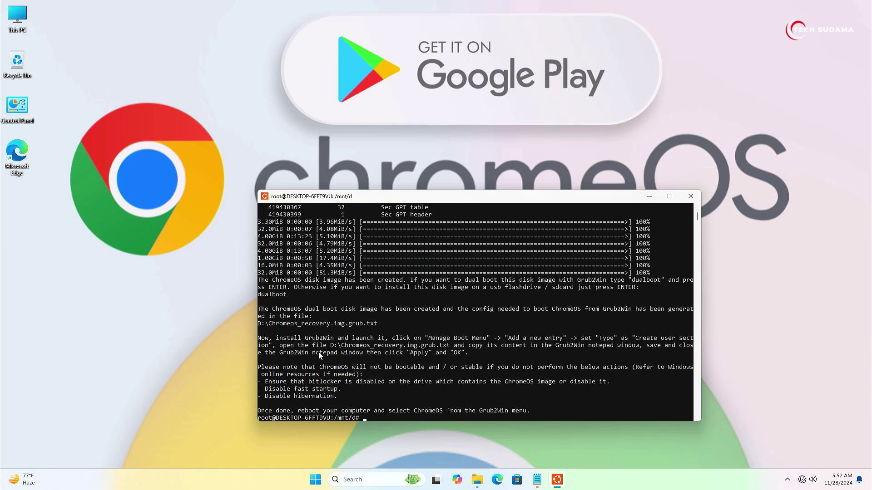
Step: Close the terminal and delete the brunch archive, recovery .bin and extracted helper files from D:
click(690, 196)
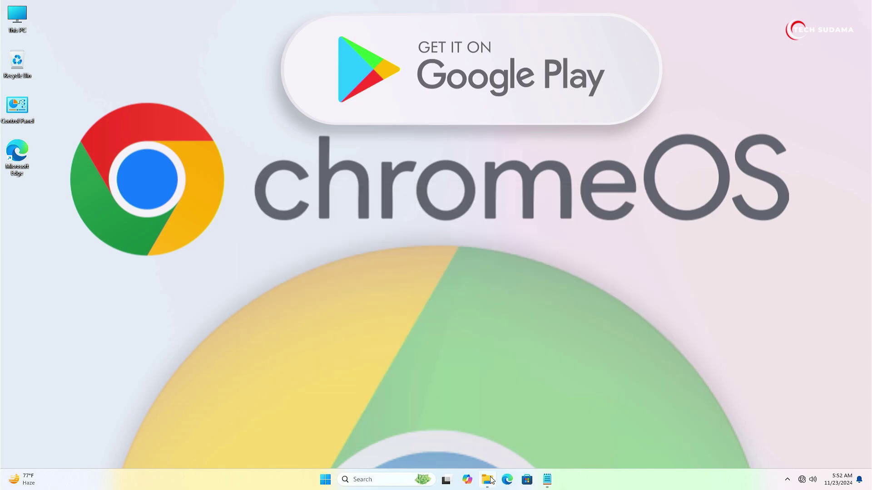
click(487, 482)
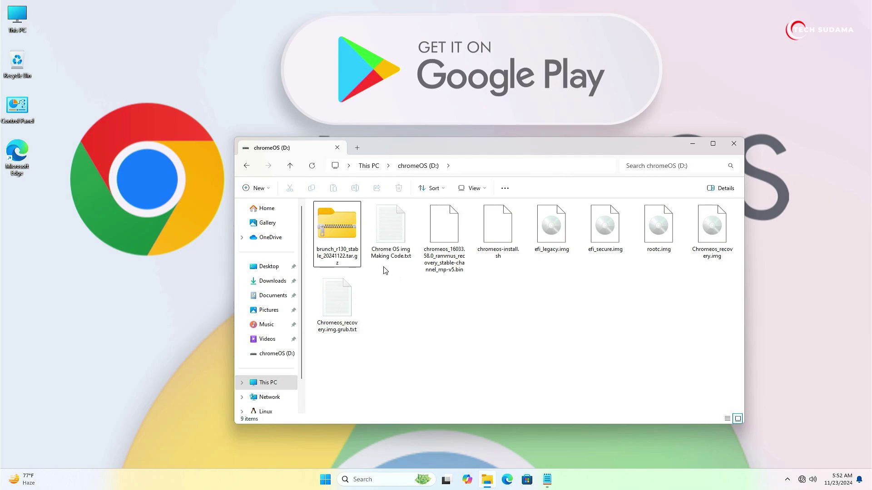
click(342, 232)
key(Delete)
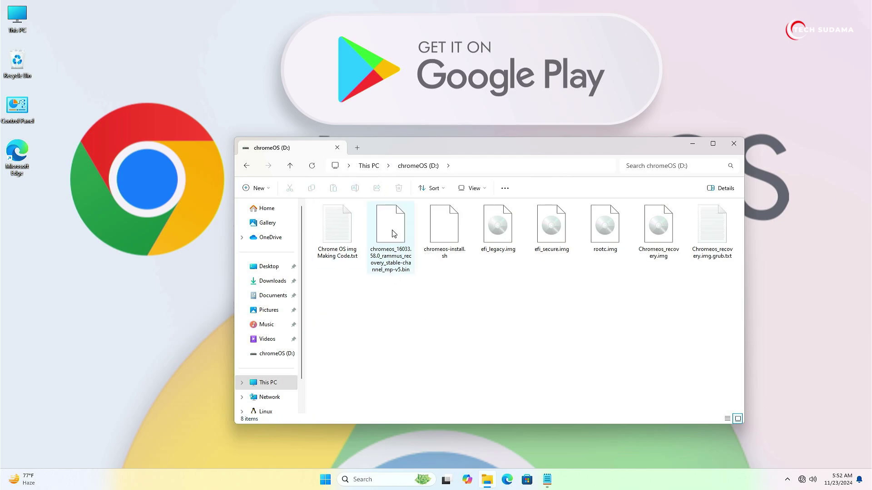
click(407, 214)
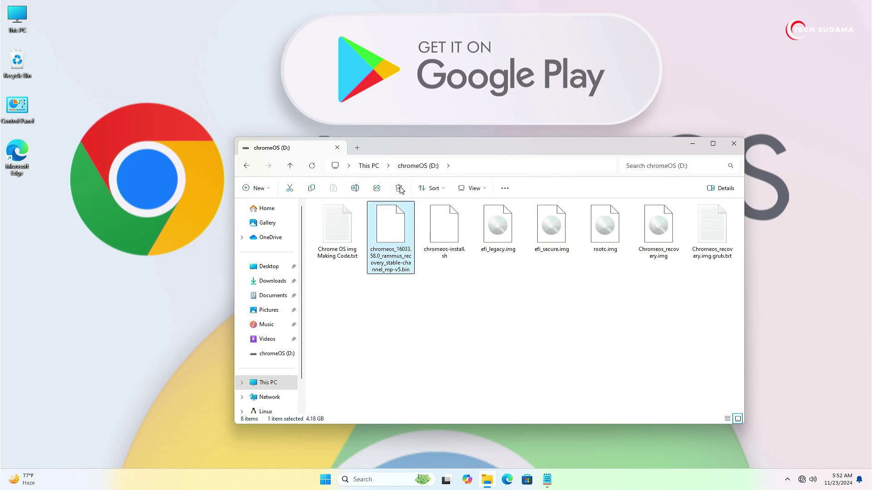
click(399, 188)
key(shift+Right)
key(shift+Right)
key(shift+Right)
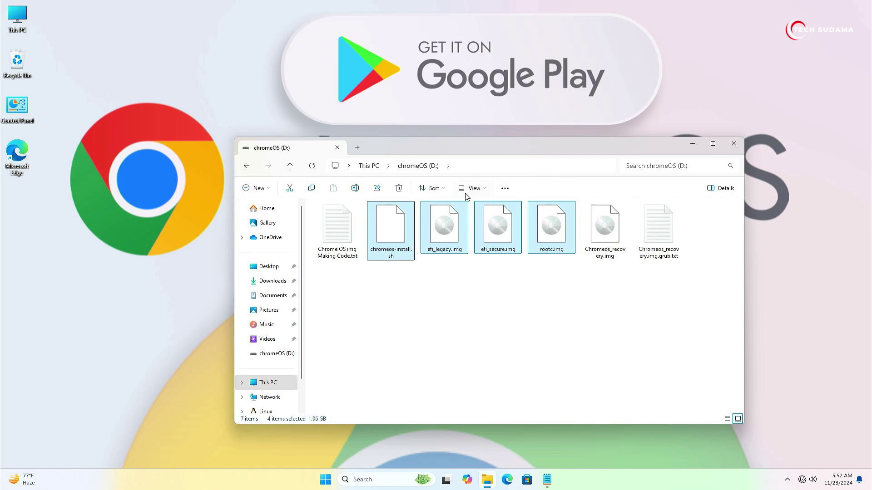
click(399, 188)
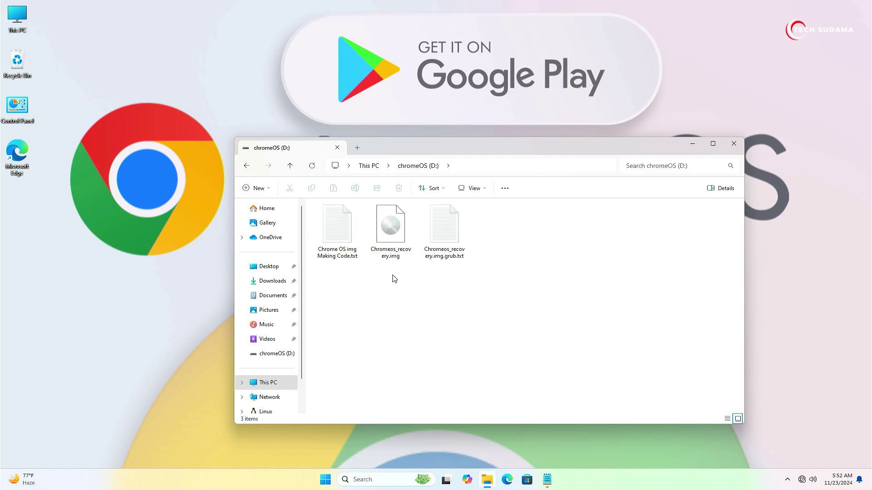
Step: Copy all boot entries from Chromeos_recovery.img.grub.txt, close it, and show the Downloads folder
drag(394, 279, 458, 240)
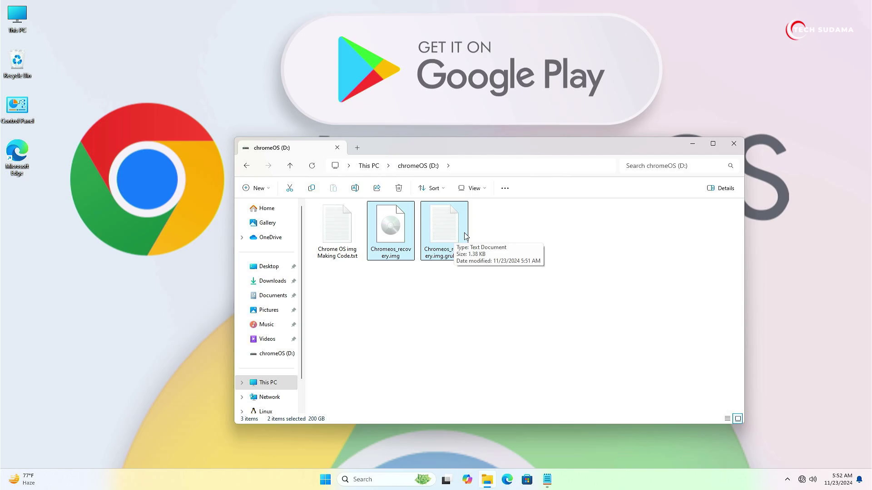
ctrl+click(464, 233)
ctrl+click(375, 240)
double_click(446, 230)
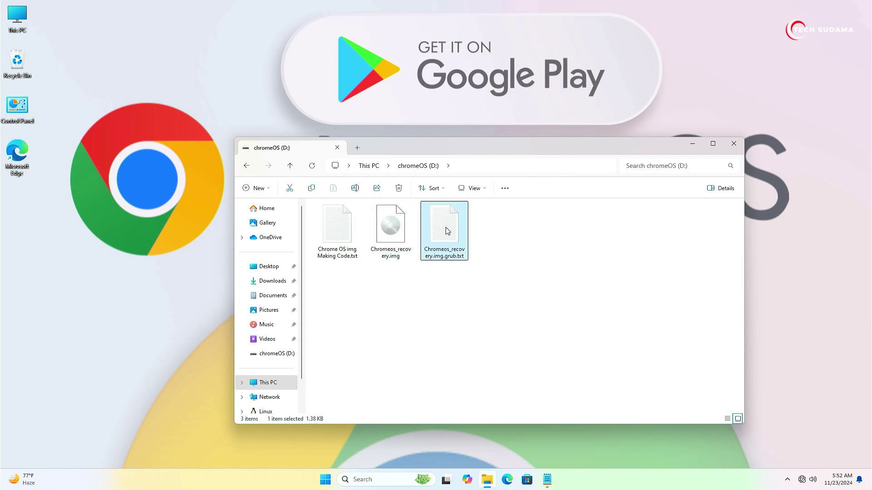
key(ctrl+a)
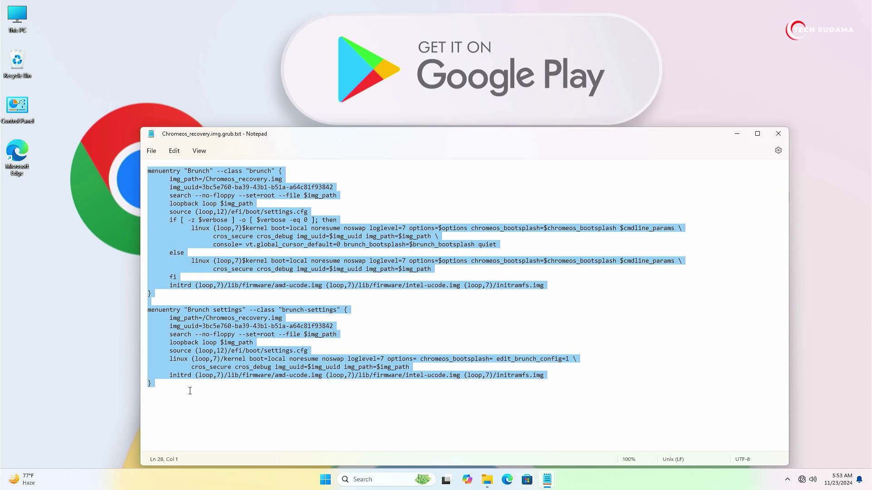
right_click(206, 212)
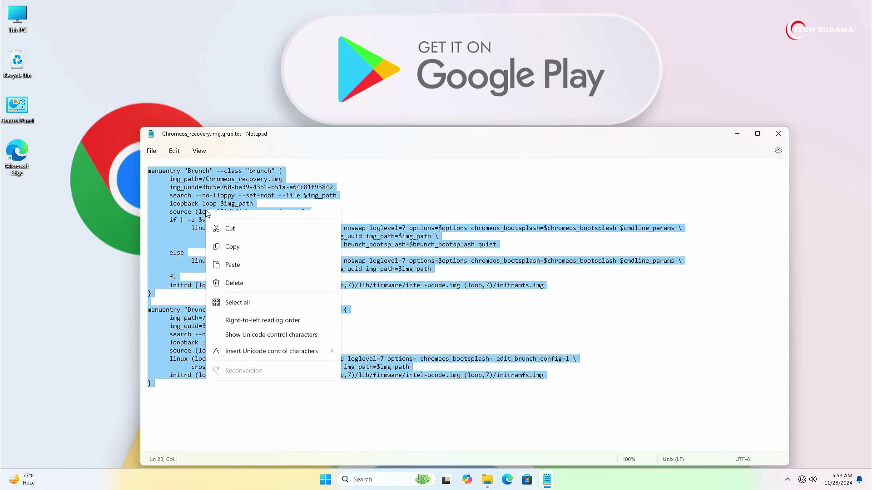
click(233, 257)
click(778, 134)
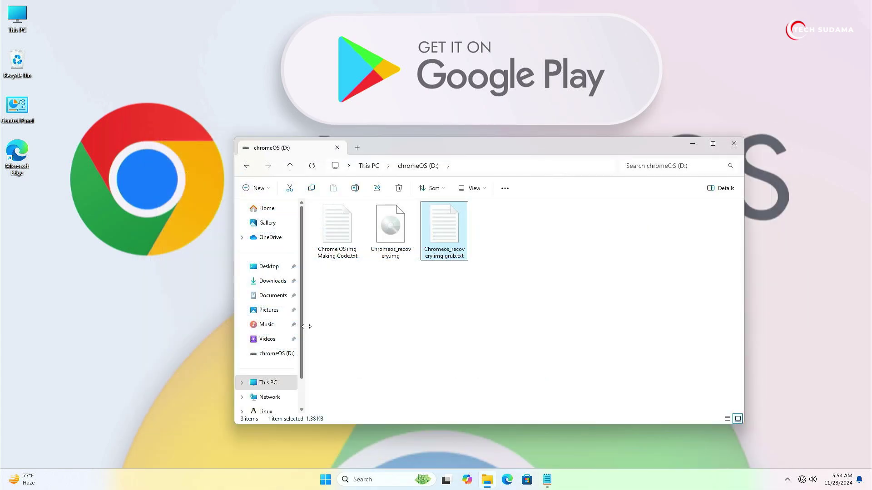
click(271, 281)
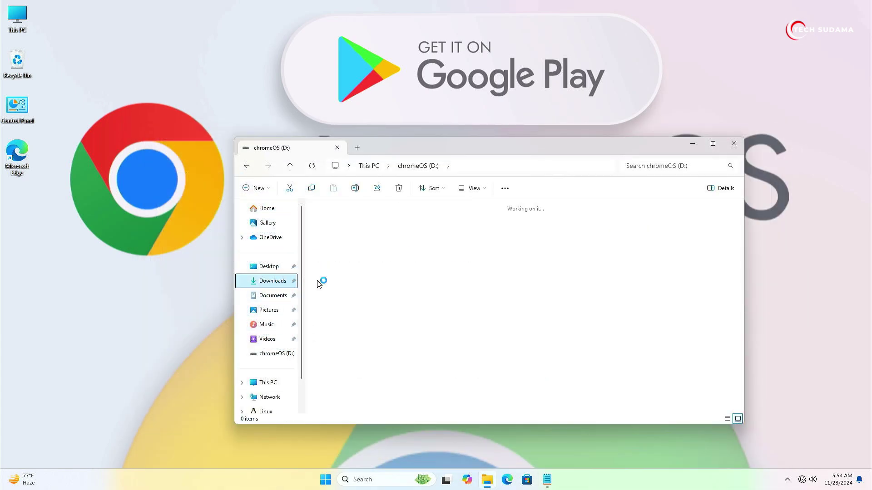
Step: Turn off real-time, cloud-delivered, automatic sample submission and Tamper Protection in Windows Security
click(788, 481)
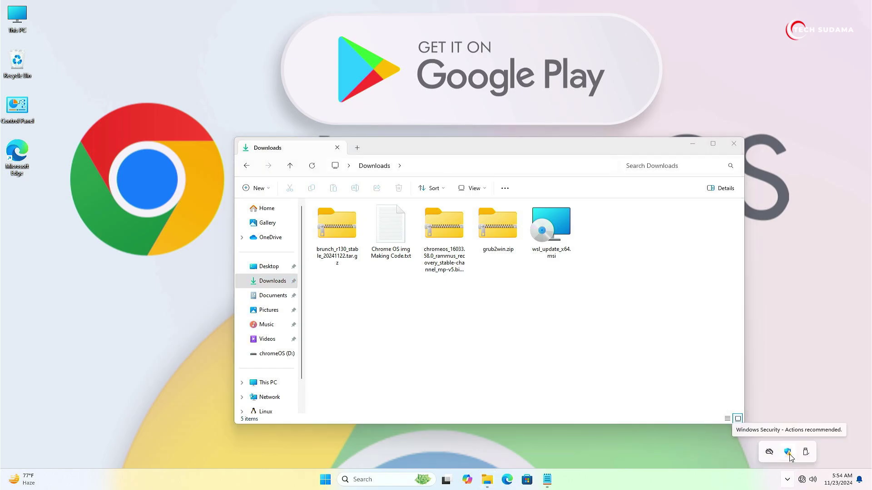
click(788, 453)
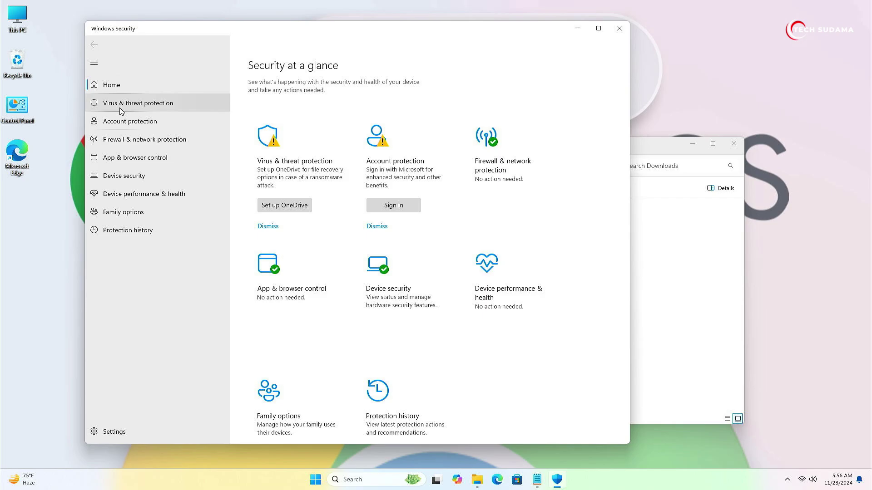
click(119, 107)
click(281, 267)
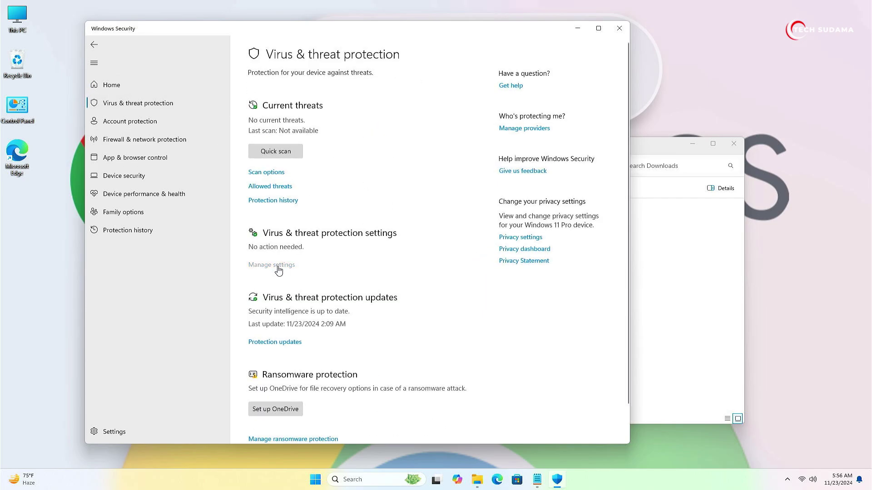
scroll(281, 265, down, 1)
click(263, 164)
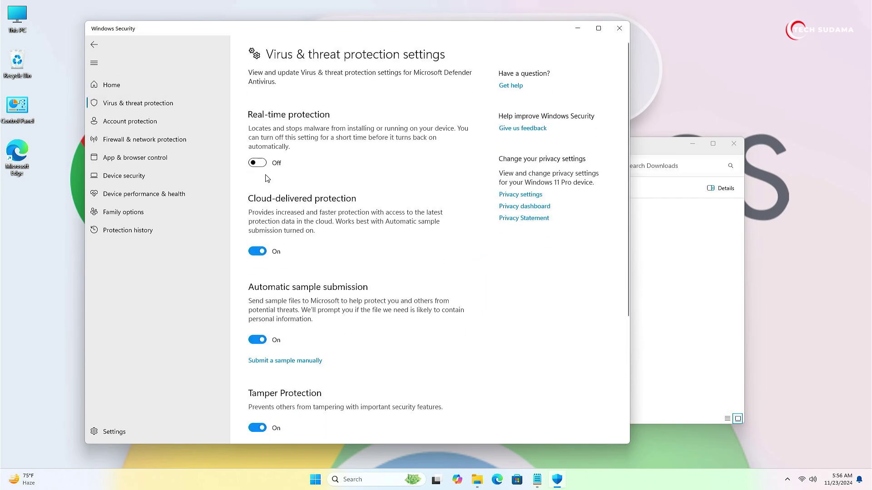
click(393, 317)
click(263, 249)
click(262, 372)
scroll(311, 324, down, 5)
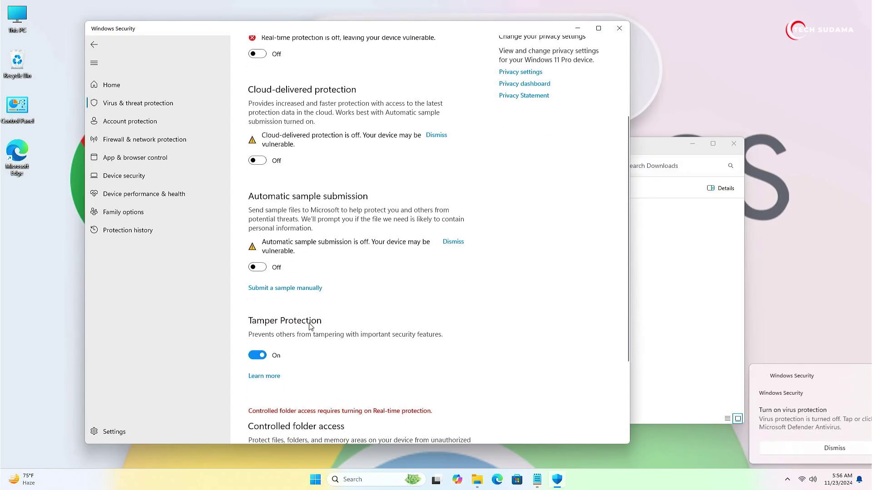
click(258, 356)
scroll(308, 337, down, 5)
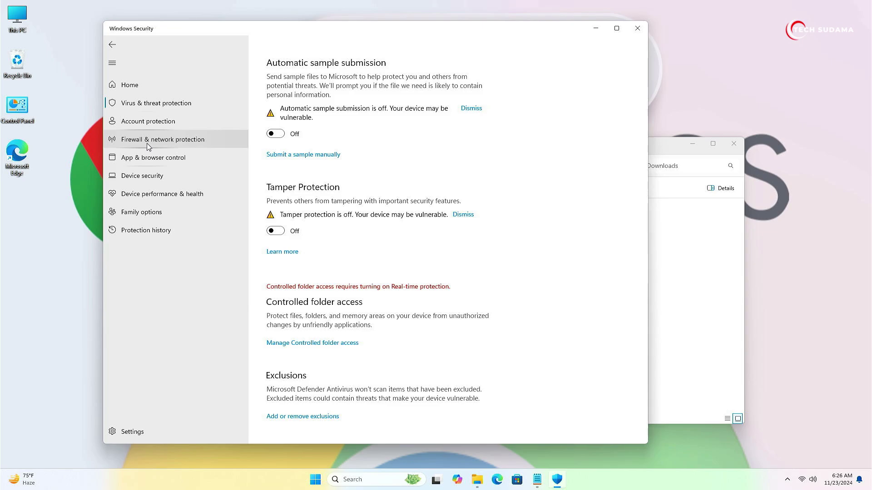
Step: Turn off Microsoft Defender Firewall for the domain, private and public networks
click(148, 145)
click(300, 109)
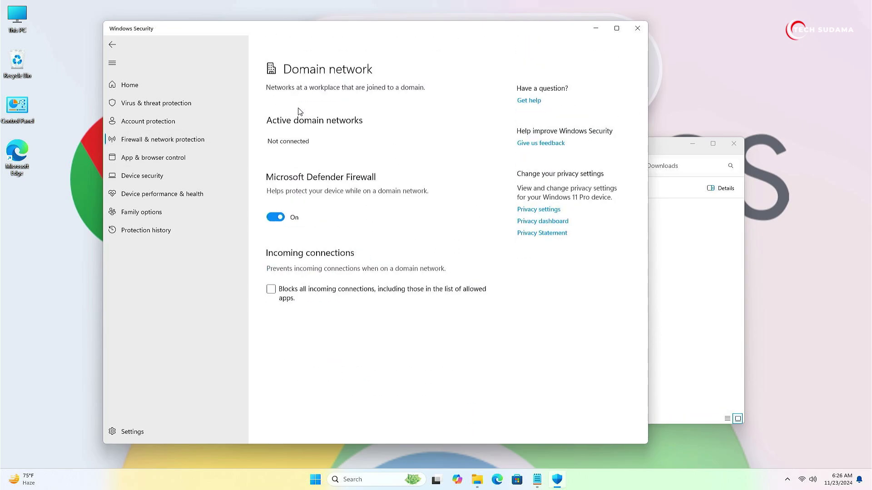
click(274, 257)
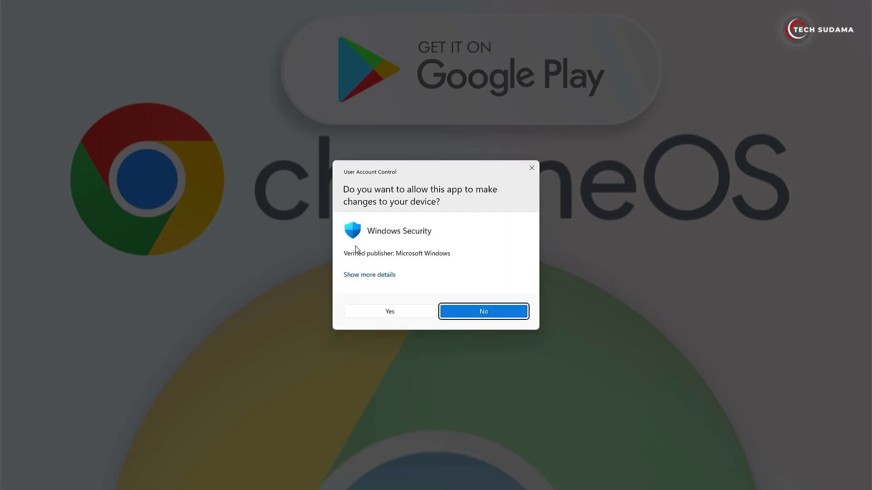
click(379, 314)
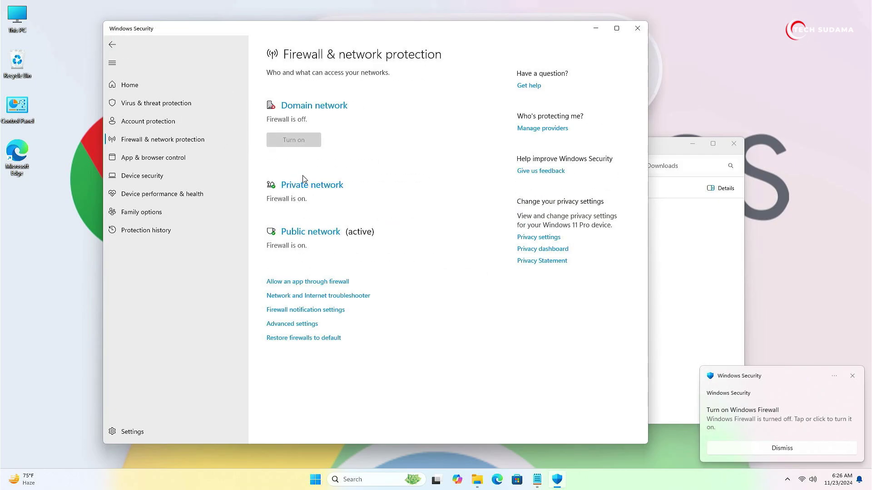
click(306, 182)
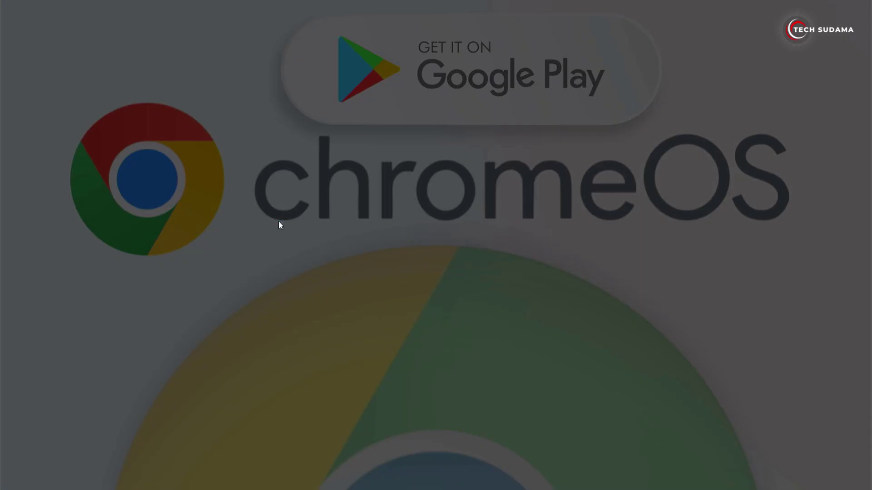
click(390, 313)
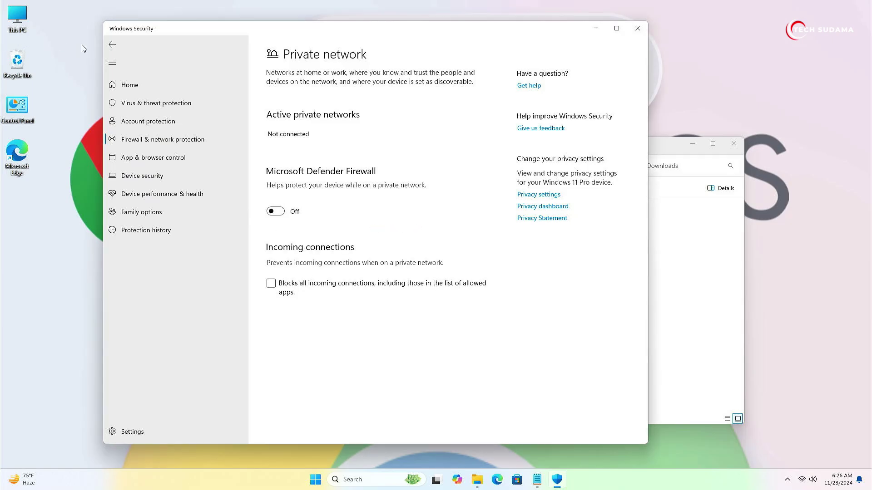
click(112, 44)
click(325, 374)
click(275, 211)
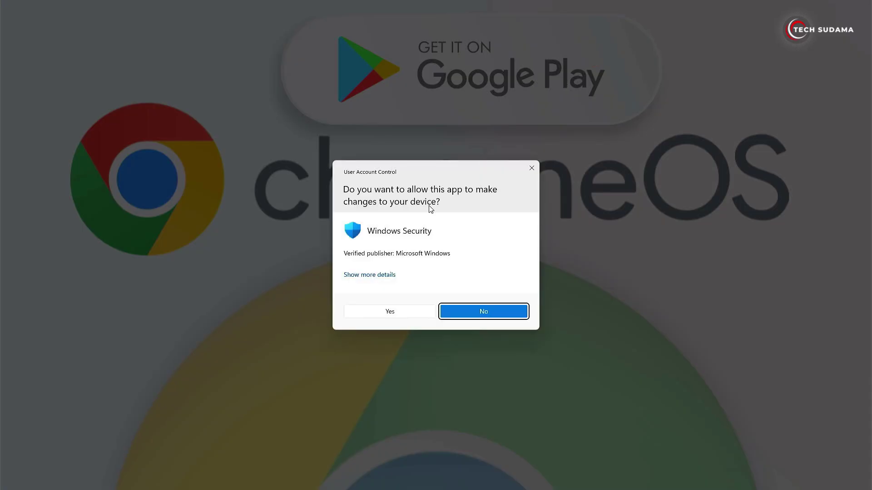
click(358, 317)
Step: Launch G2WInstall.exe from grub2win.zip, running it past the SmartScreen warning with admin rights
click(635, 23)
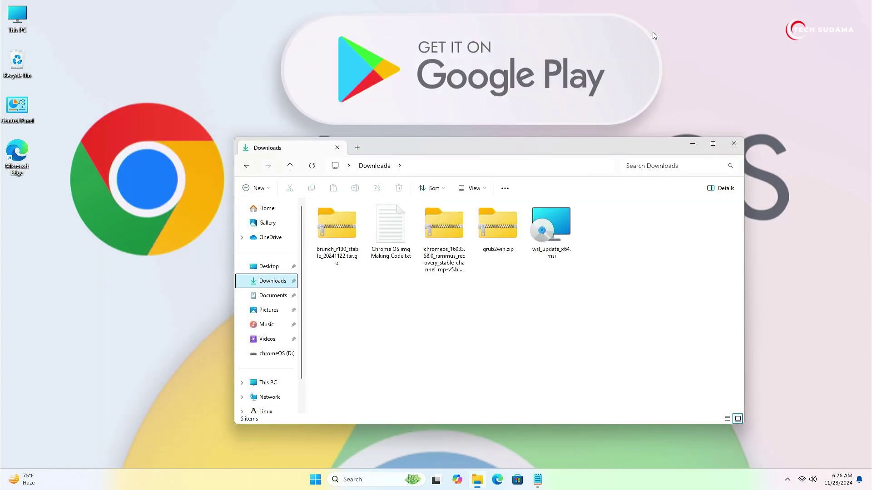
double_click(502, 228)
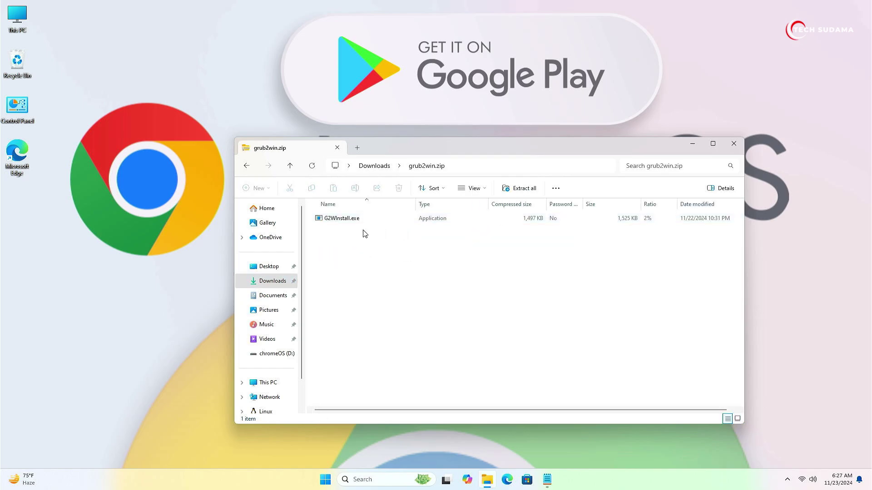
double_click(325, 220)
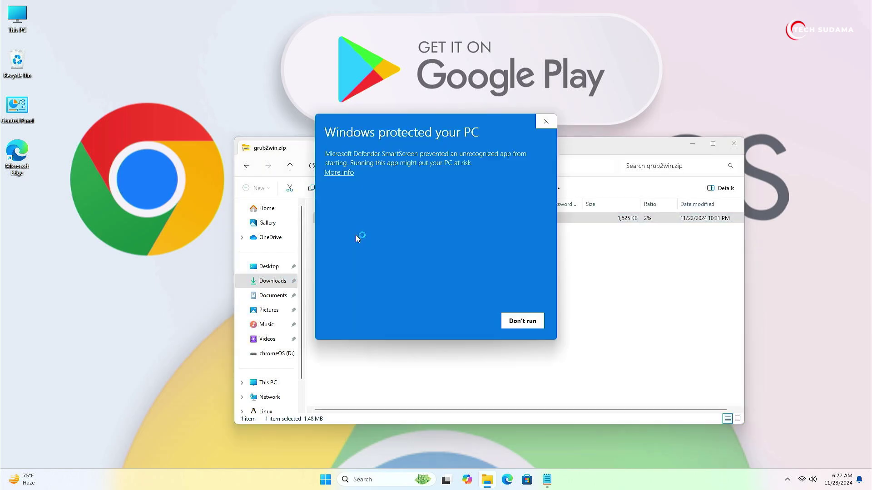
click(339, 175)
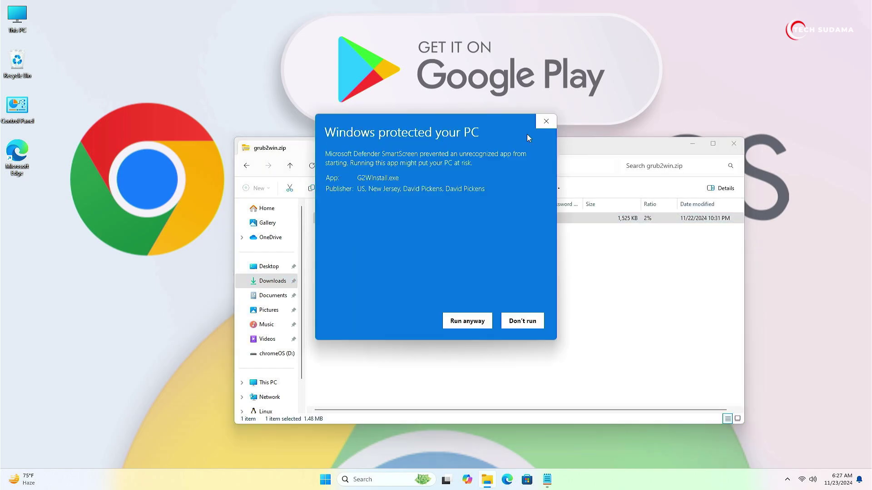
click(467, 321)
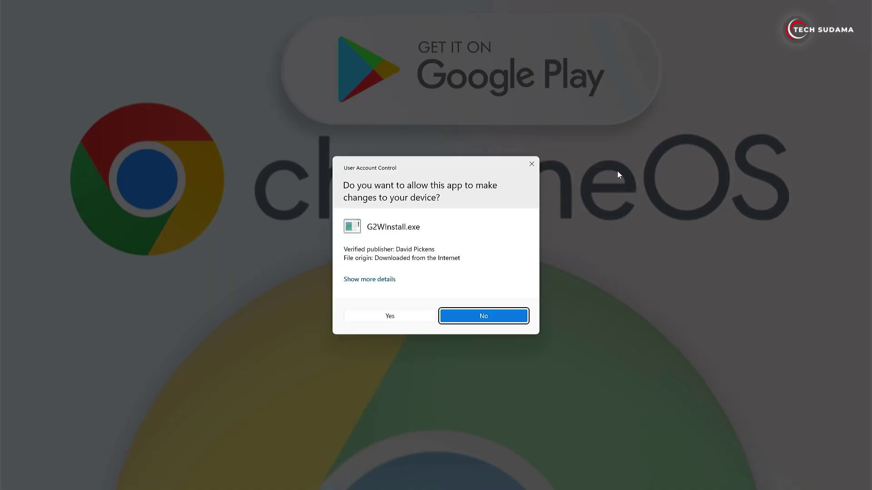
click(395, 317)
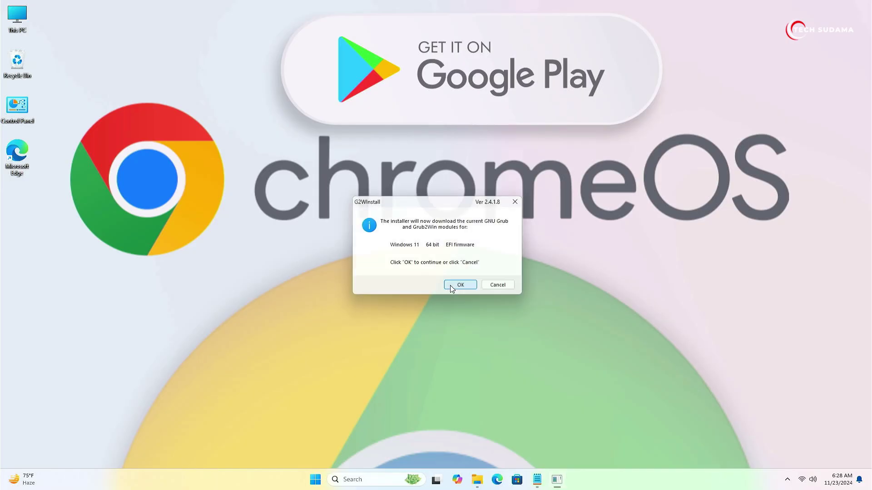
Step: Install Grub2Win to drive C: with the Grub modules and start it
click(459, 286)
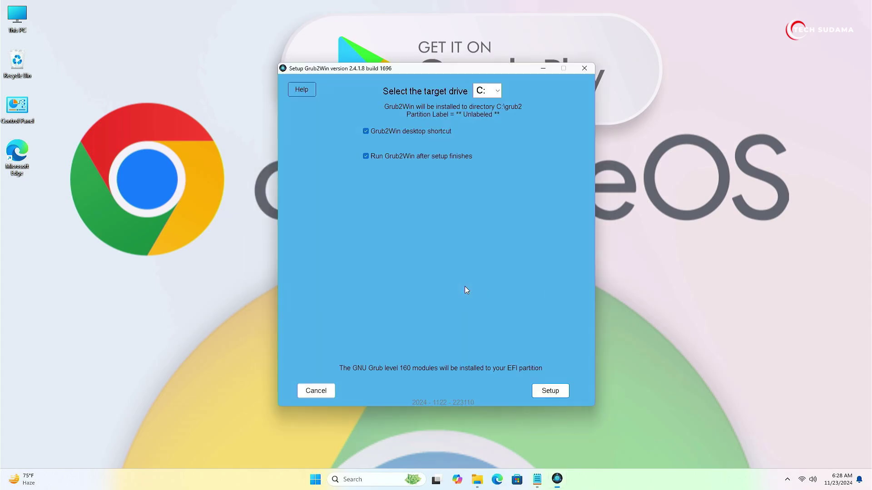
click(543, 390)
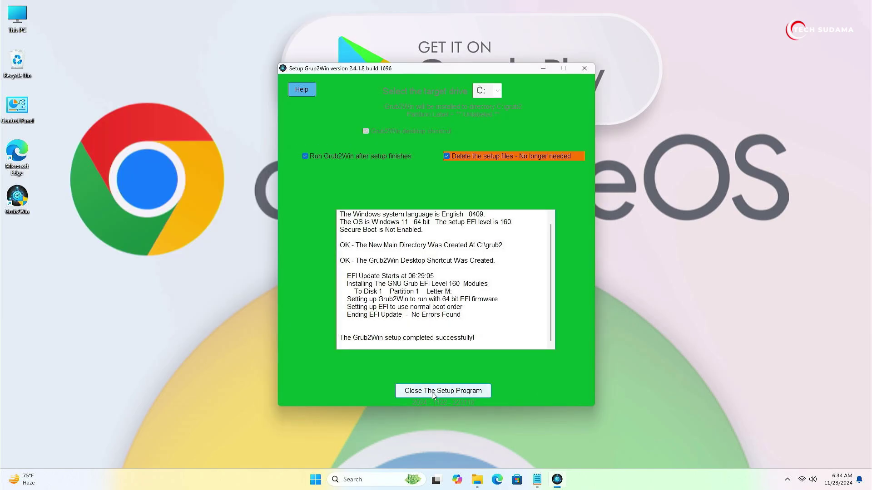
click(432, 391)
Step: Check the screen resolution in Windows Display settings
right_click(61, 291)
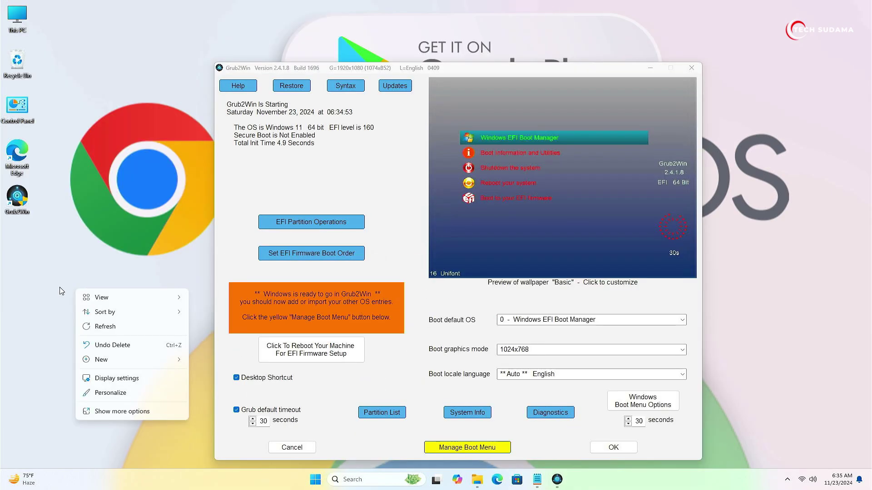
right_click(59, 159)
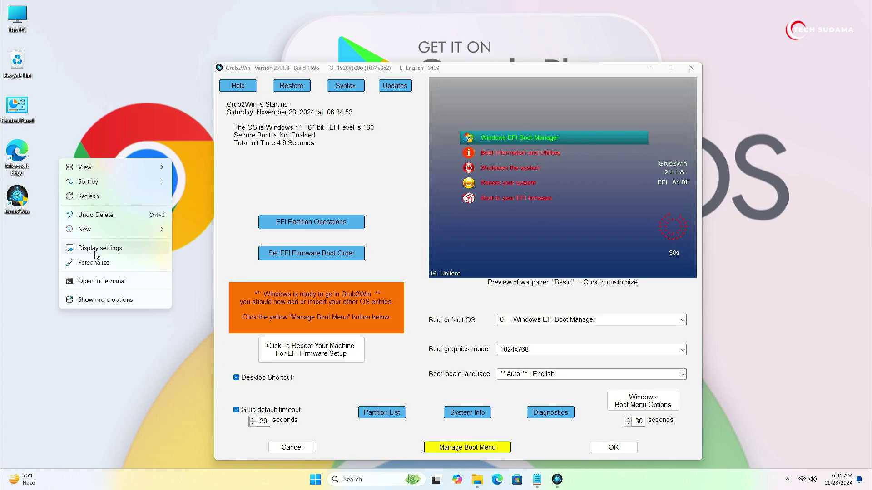
click(96, 249)
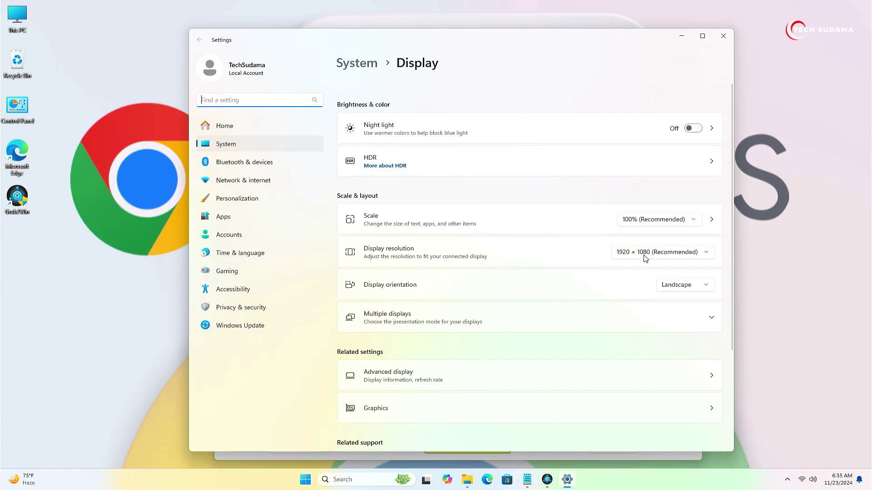
key(alt+F4)
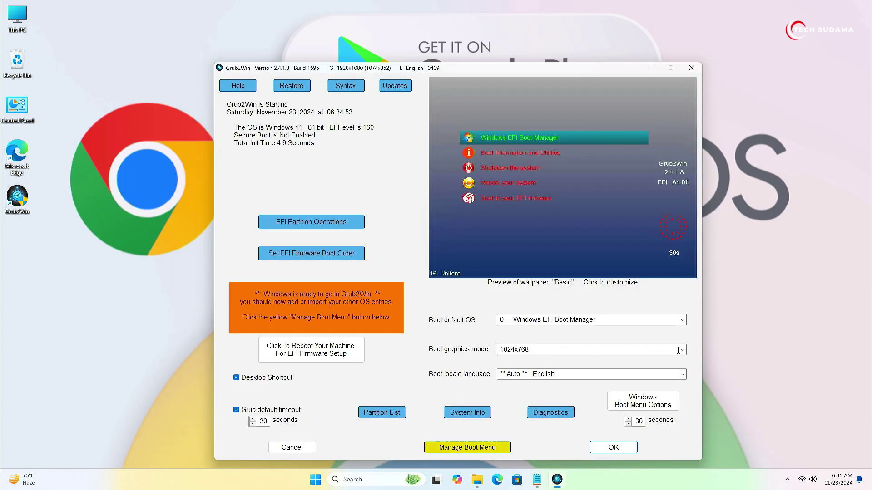
Step: Set Grub2Win's boot graphics mode to 1920x1080 and open Manage Boot Menu
click(678, 351)
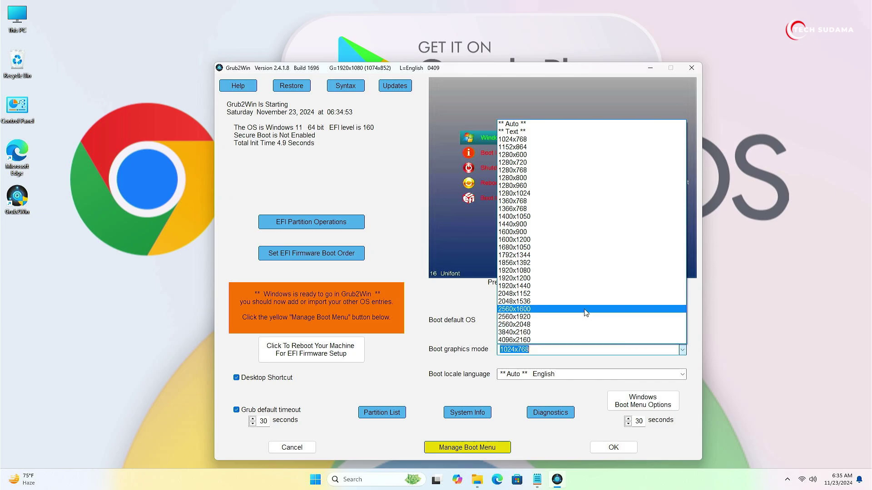
click(576, 270)
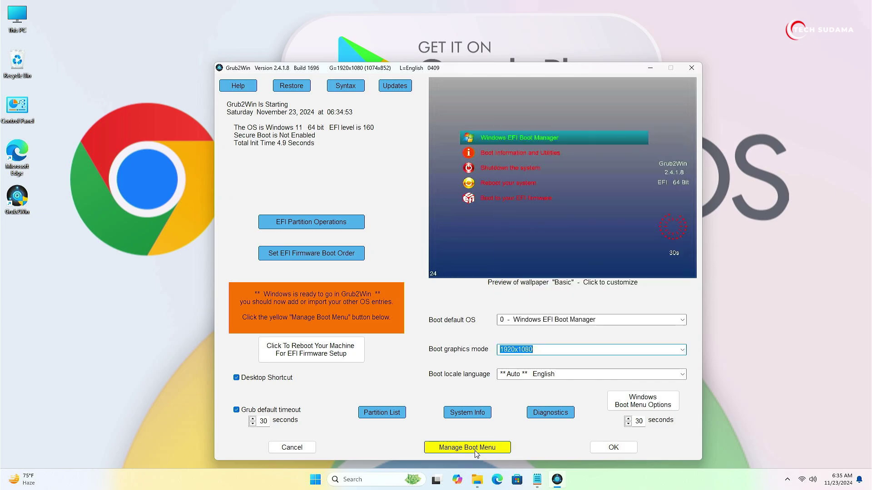
click(476, 452)
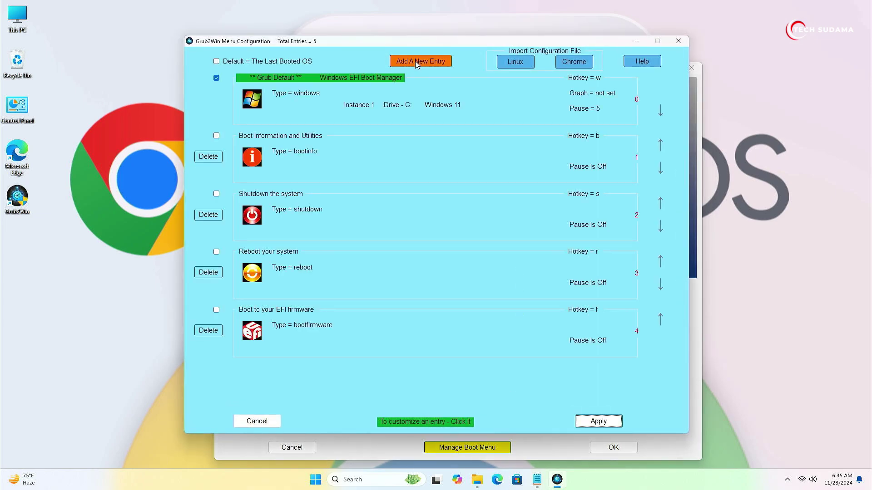
Step: Add a new submenu entry titled chromeOS with 1920x1080 graphics
click(415, 61)
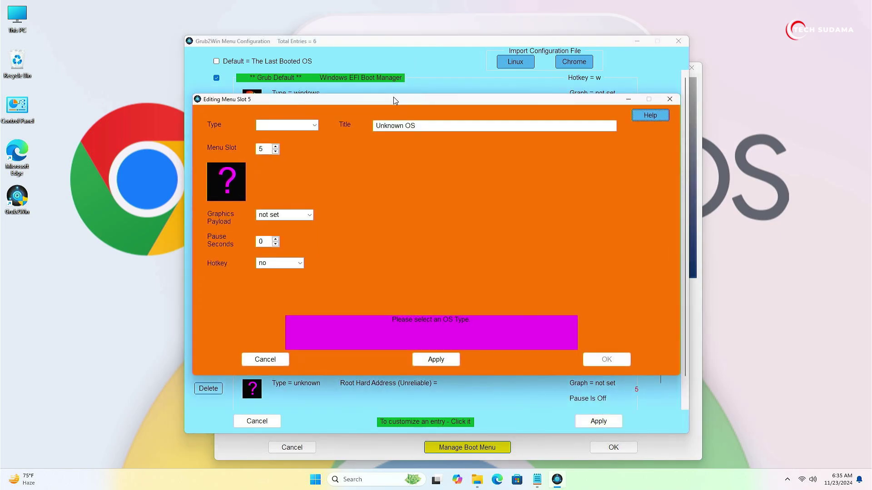
click(315, 124)
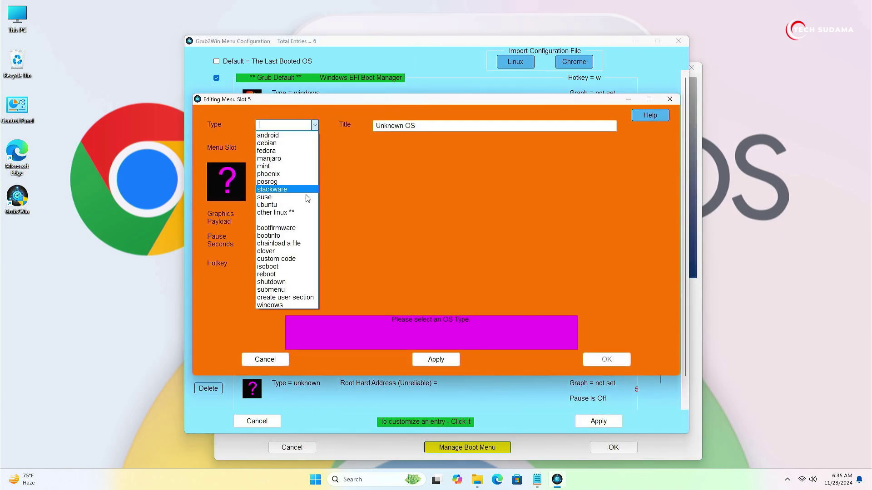
click(271, 289)
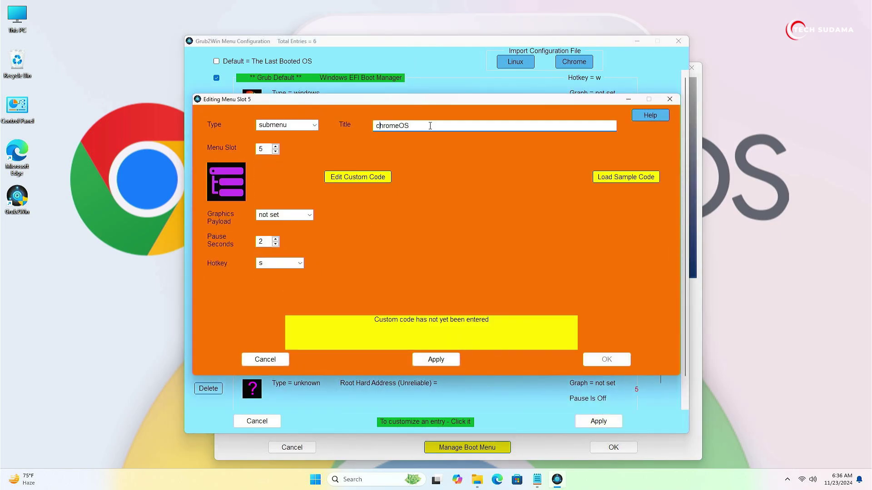
drag(410, 125, 355, 129)
key(End)
click(309, 215)
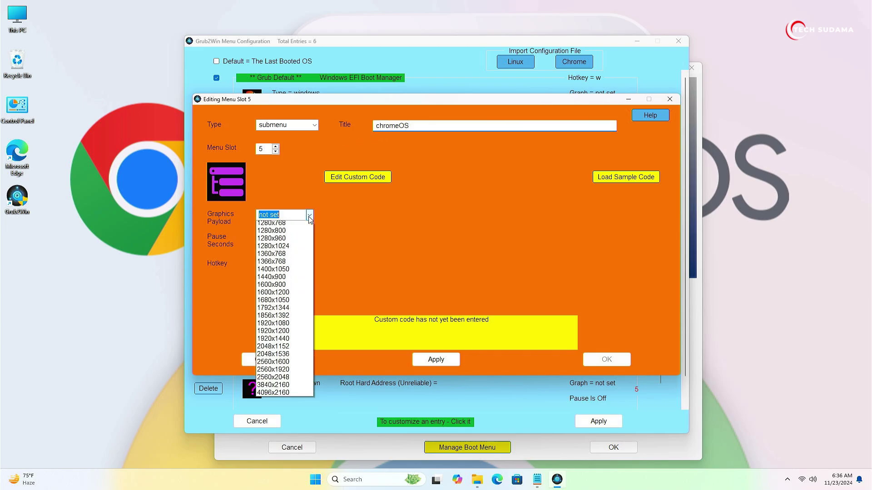
click(290, 380)
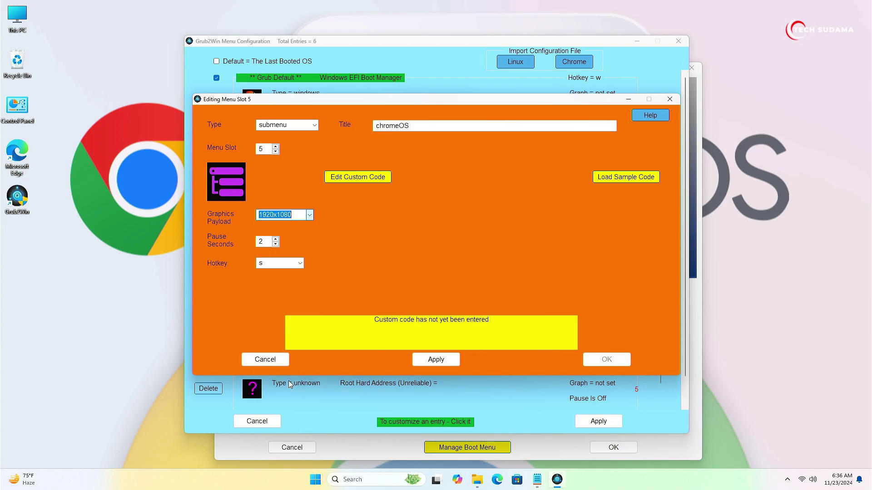
Step: Paste the chromeOS GRUB code into the entry's custom code file and save it
click(350, 179)
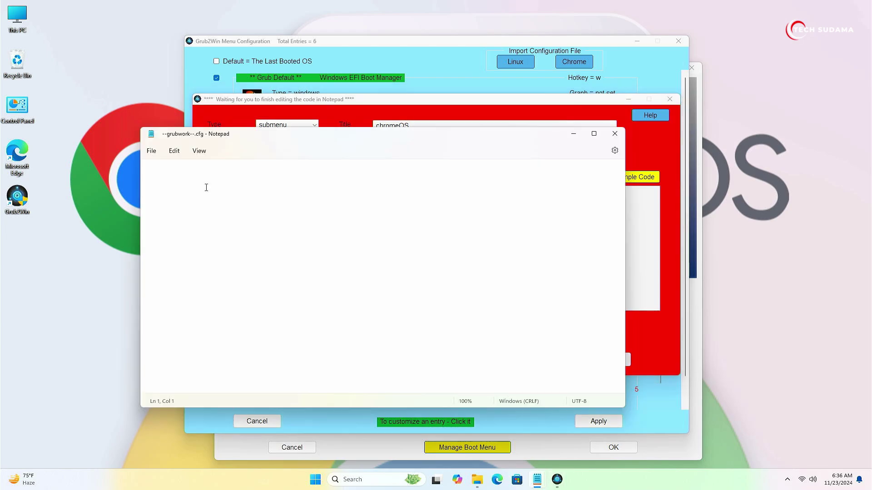
right_click(205, 187)
click(234, 253)
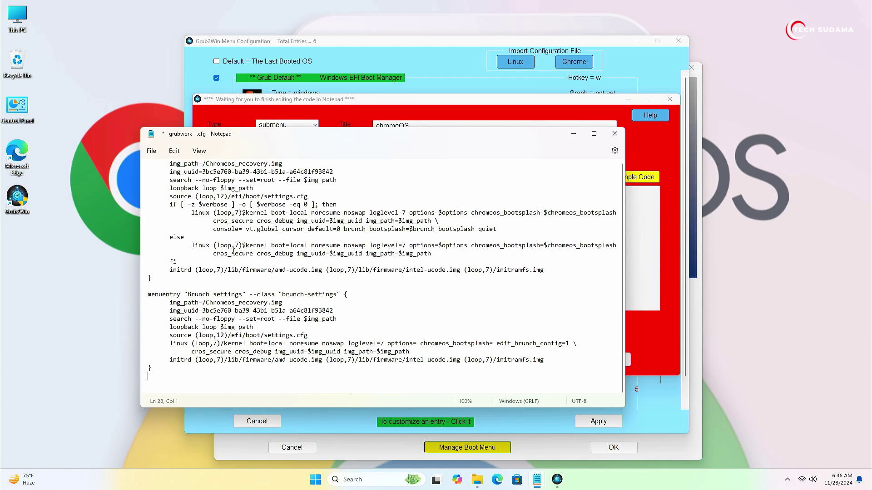
click(615, 134)
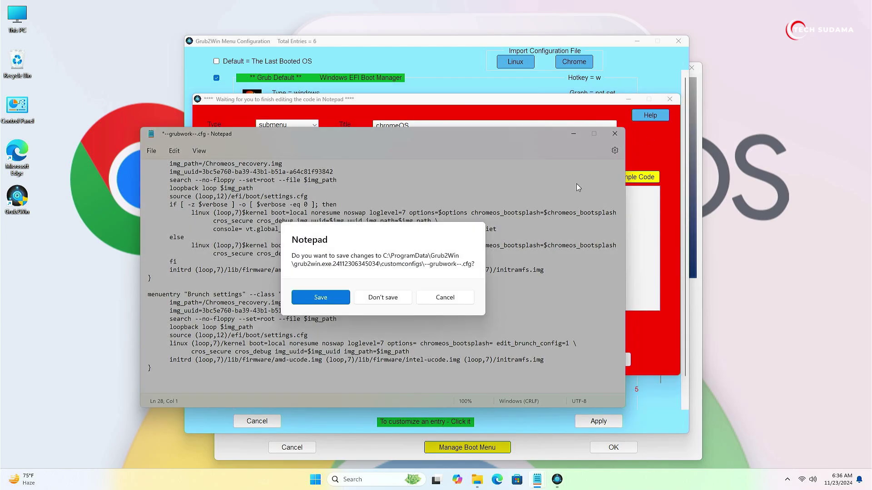
click(322, 299)
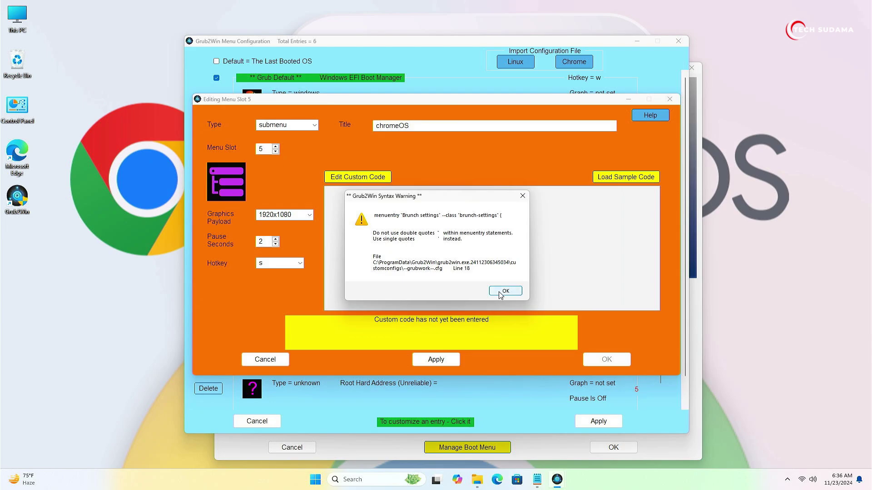
click(504, 291)
click(506, 404)
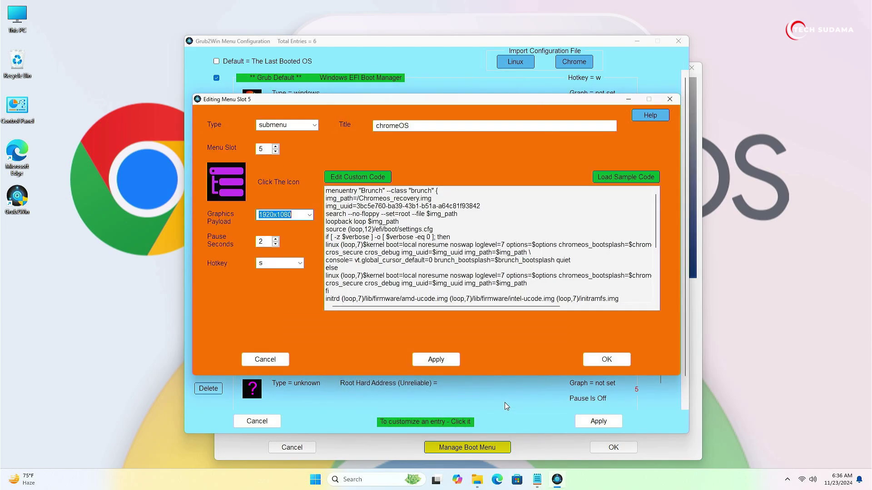
Step: Apply the custom code, confirm the chromeOS entry in slot 5, and apply the menu
click(435, 359)
click(592, 361)
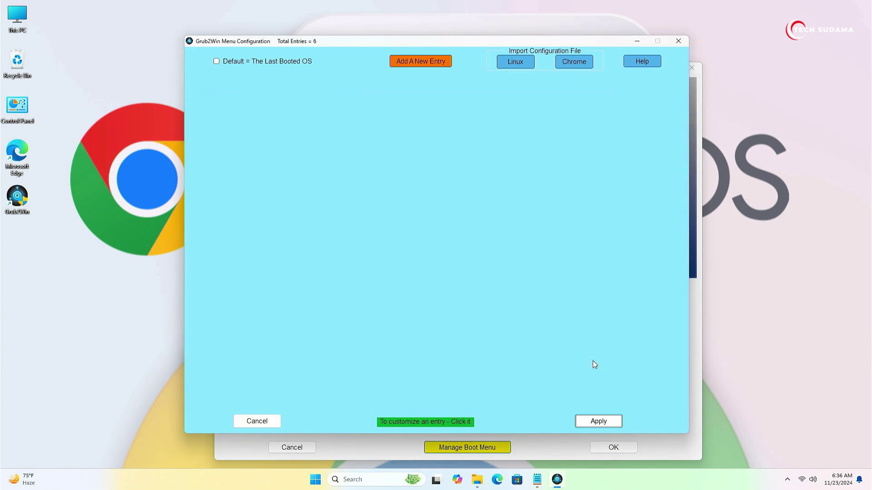
click(598, 420)
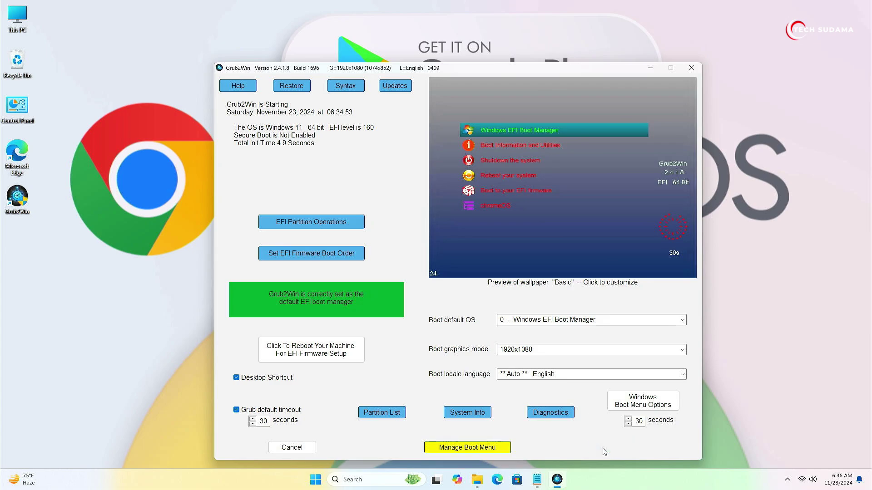
Step: Save the boot configuration to grub.cfg and restart Windows
click(611, 396)
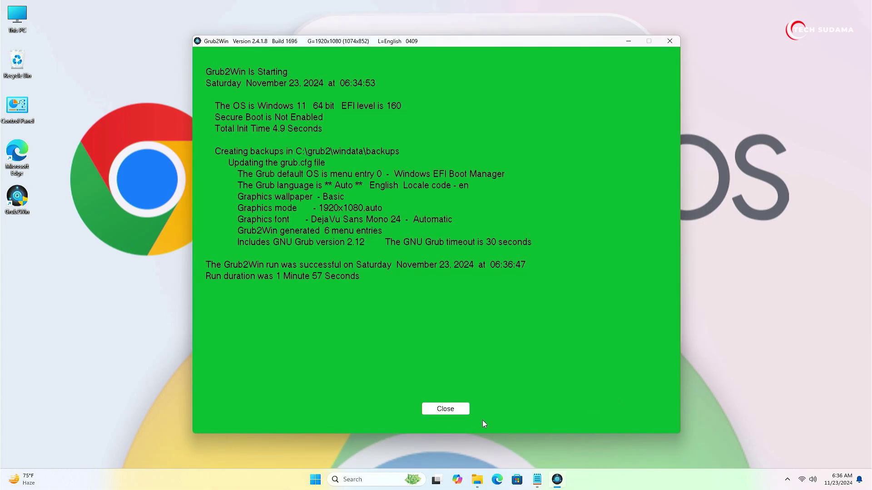
click(445, 409)
key(super)
click(548, 448)
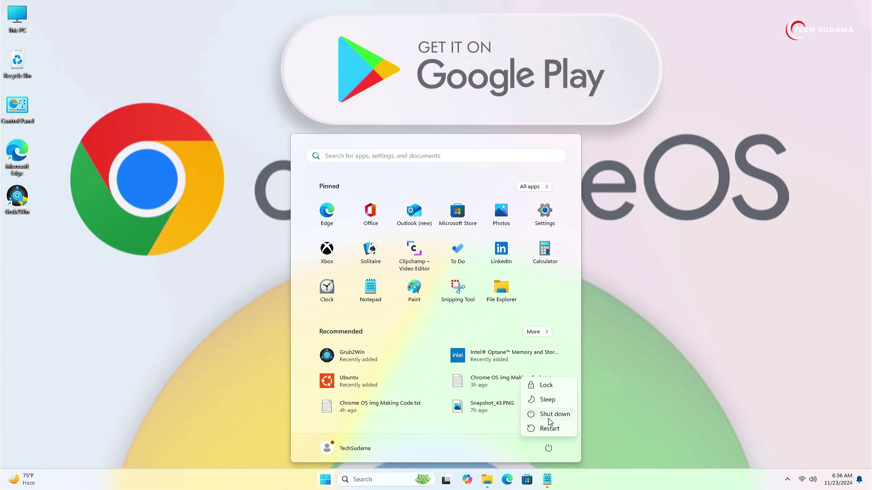
click(552, 426)
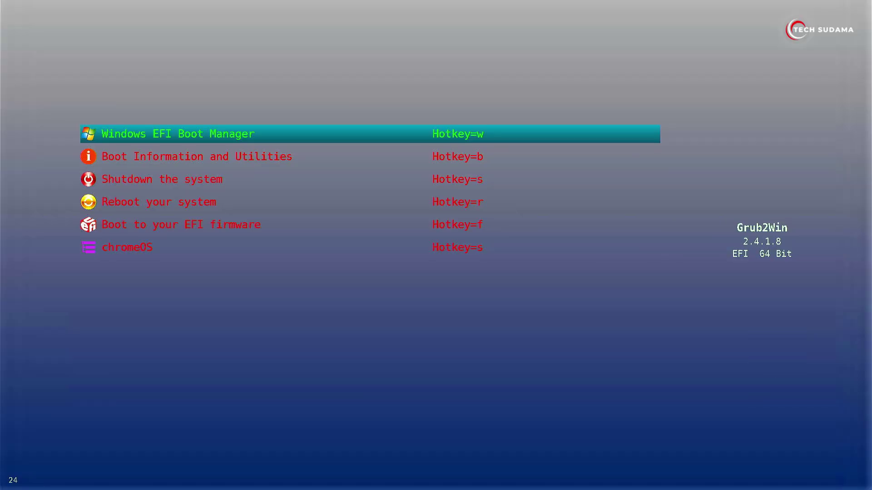
Step: Select and boot the chromeOS entry from the GRUB menu
key(Down)
key(Down)
key(Down)
key(Down)
key(Down)
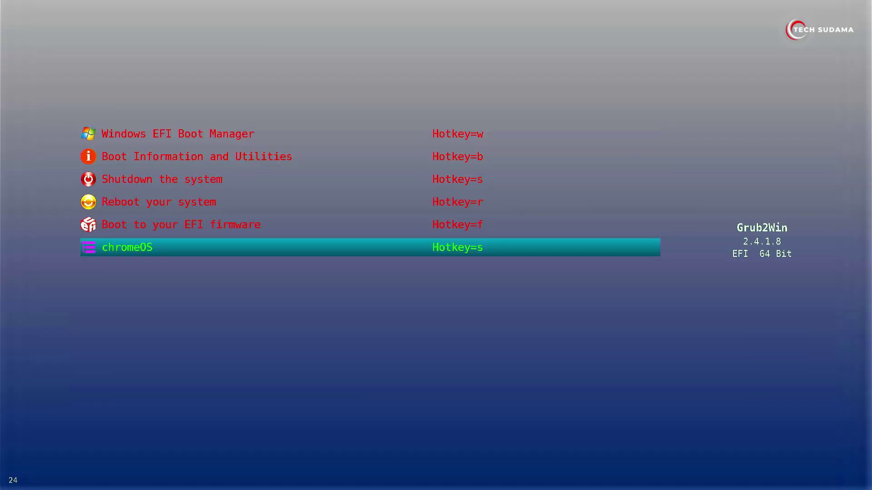
key(Return)
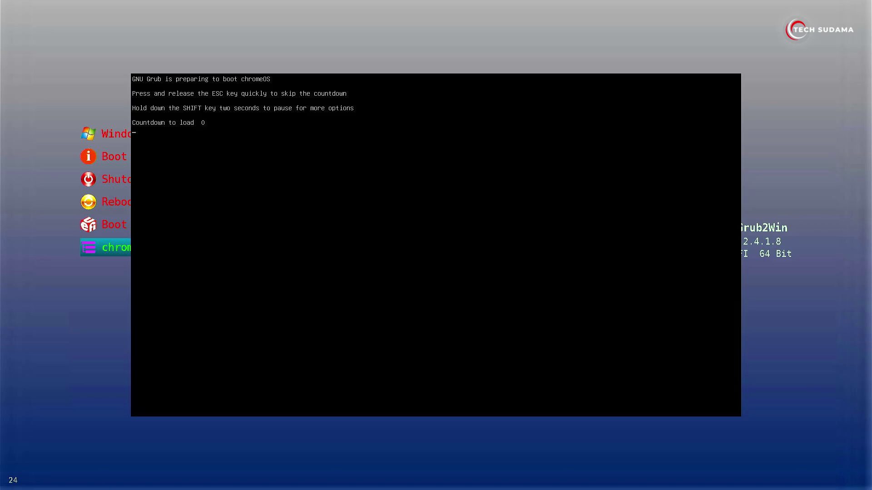
key(Return)
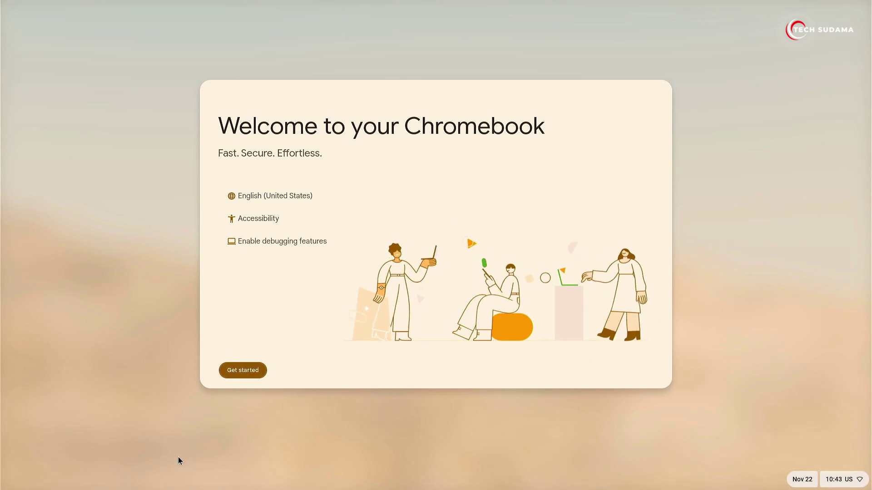
Step: Start the Chromebook setup for personal use, accepting the terms and sync settings
click(241, 370)
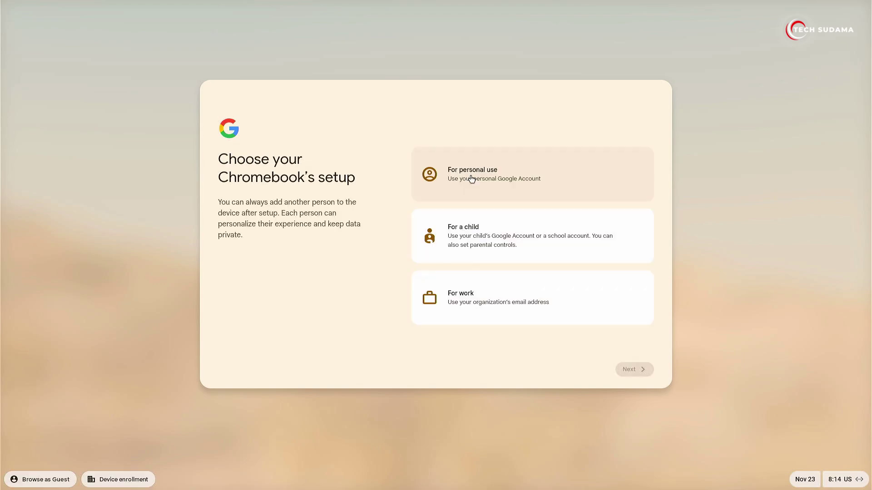
click(477, 184)
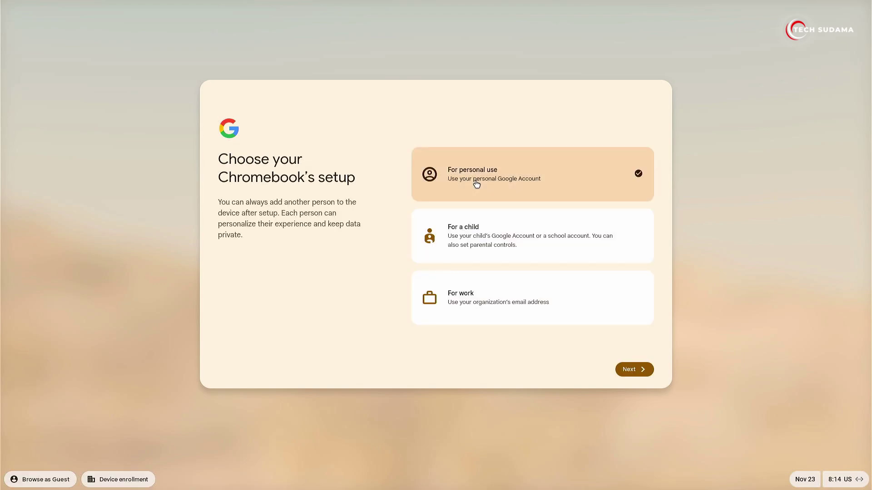
click(633, 370)
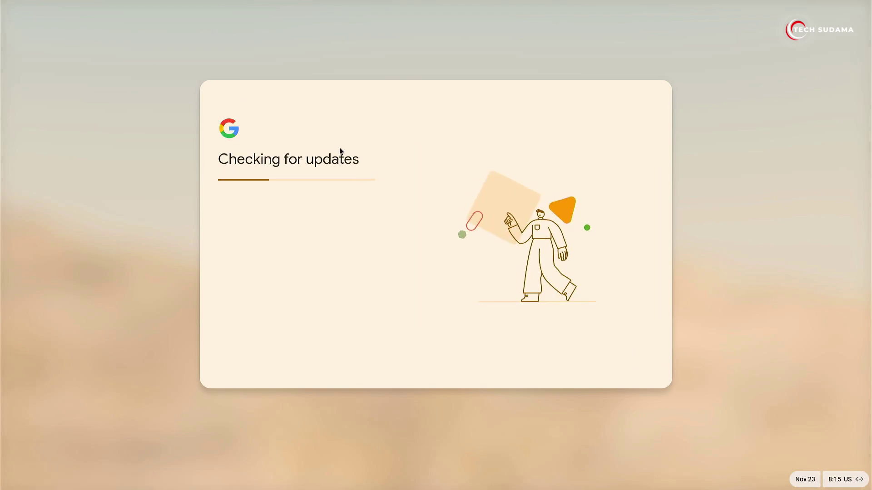
click(628, 370)
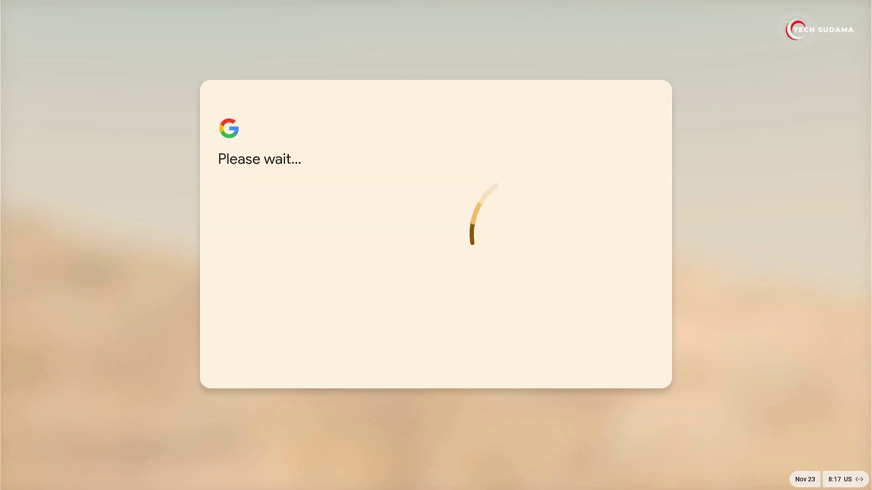
click(607, 370)
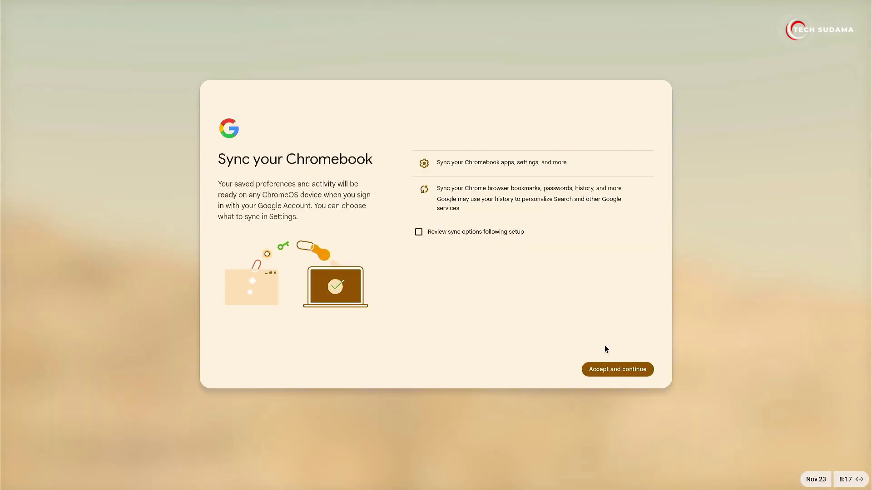
click(606, 371)
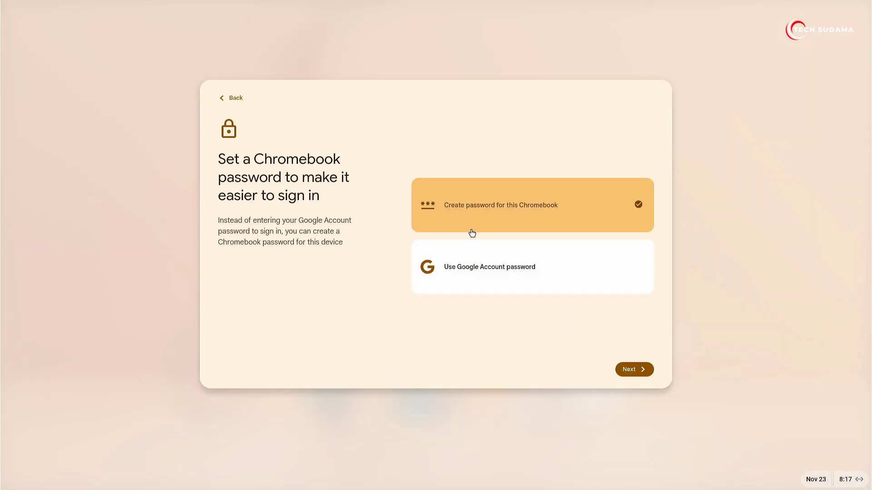
Step: Use the Google Account password, maximize display size, keep the Auto theme, and close Explore
click(488, 268)
click(623, 369)
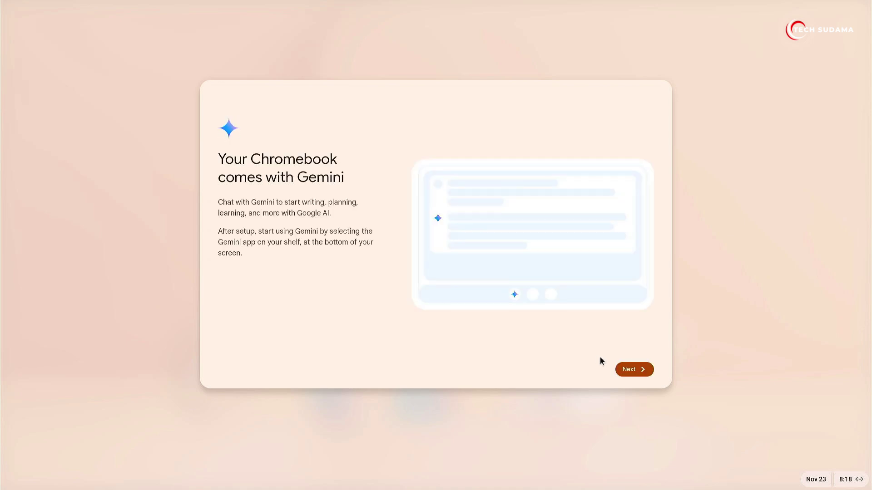
click(629, 370)
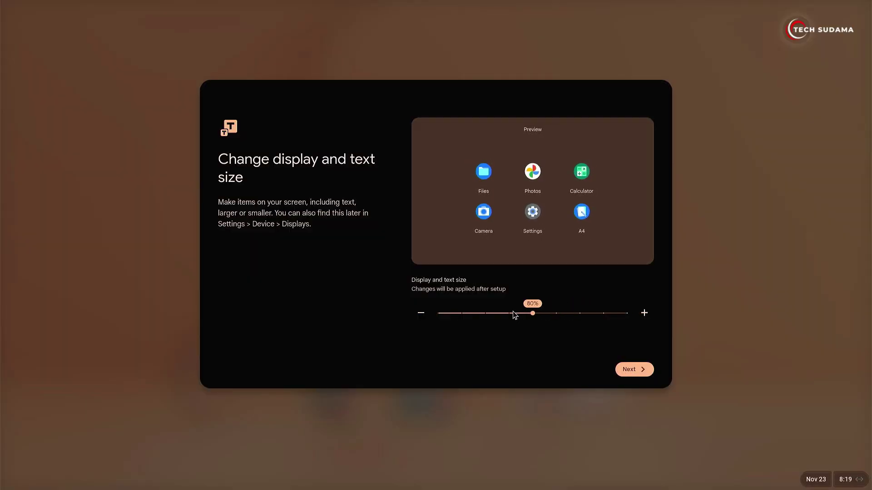
drag(514, 316, 627, 313)
click(639, 371)
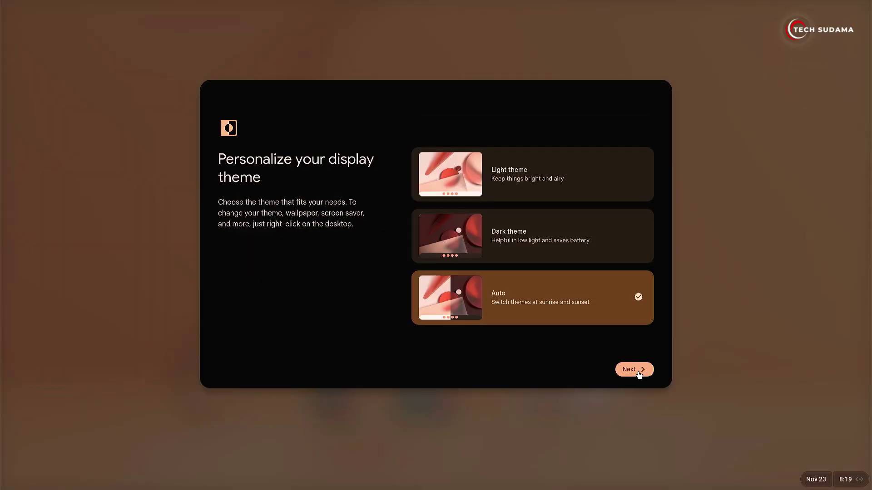
click(634, 371)
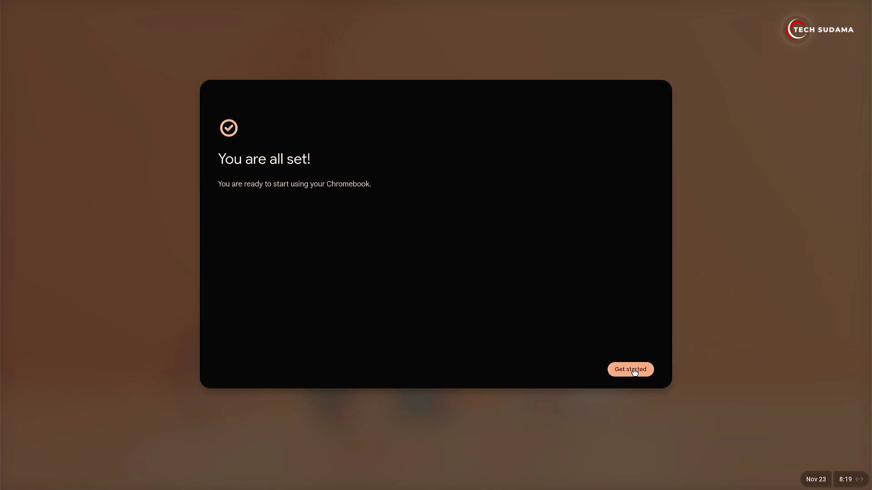
click(635, 372)
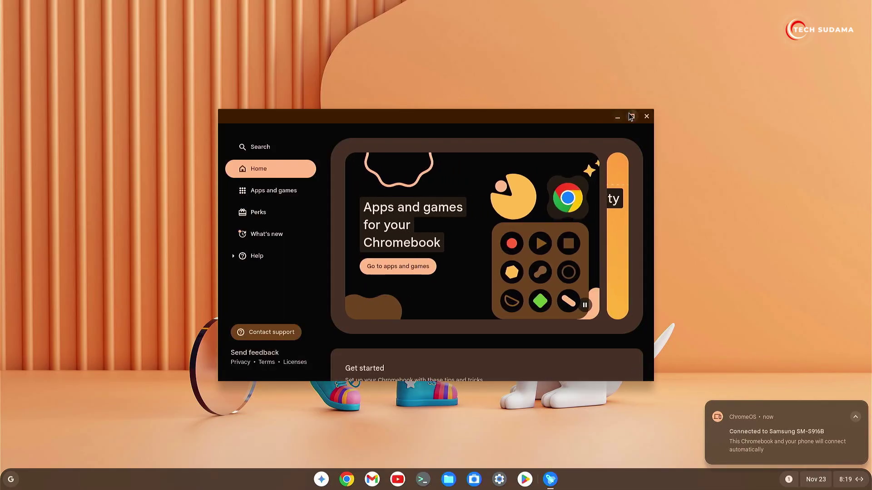
click(647, 117)
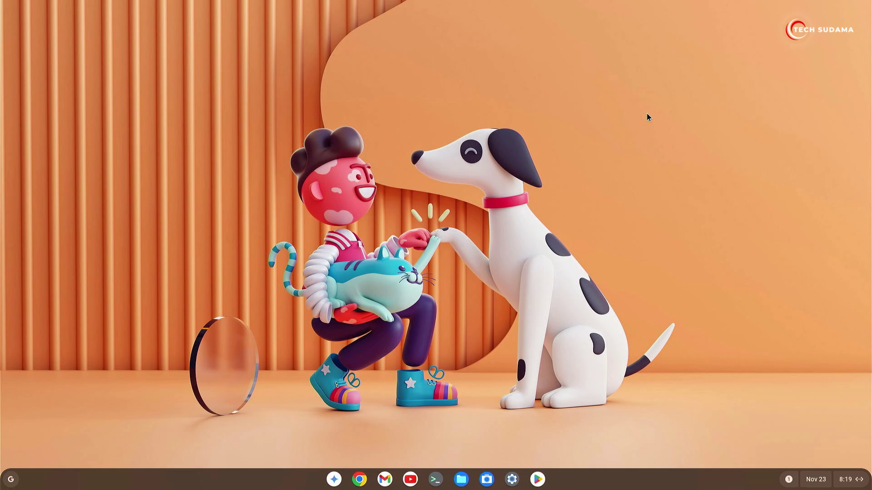